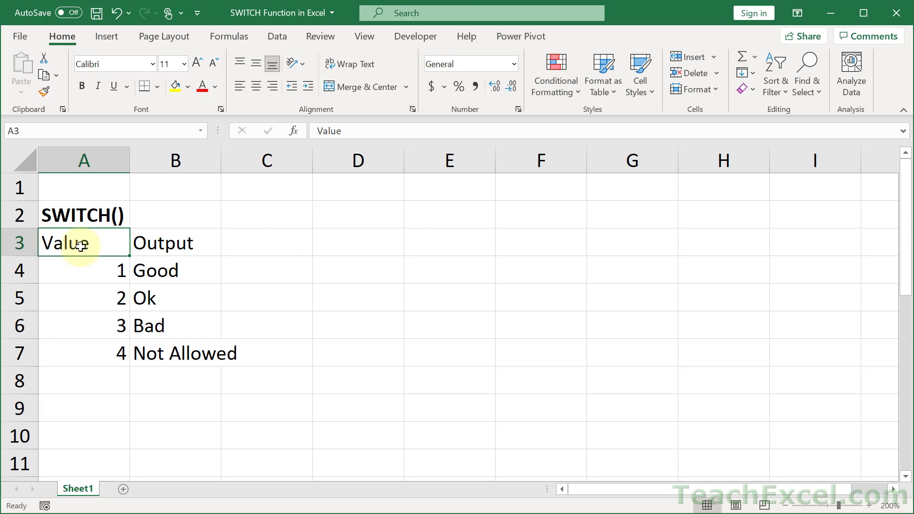
Review the existing values and SWITCH outputs, then clear B4:B7
click(75, 270)
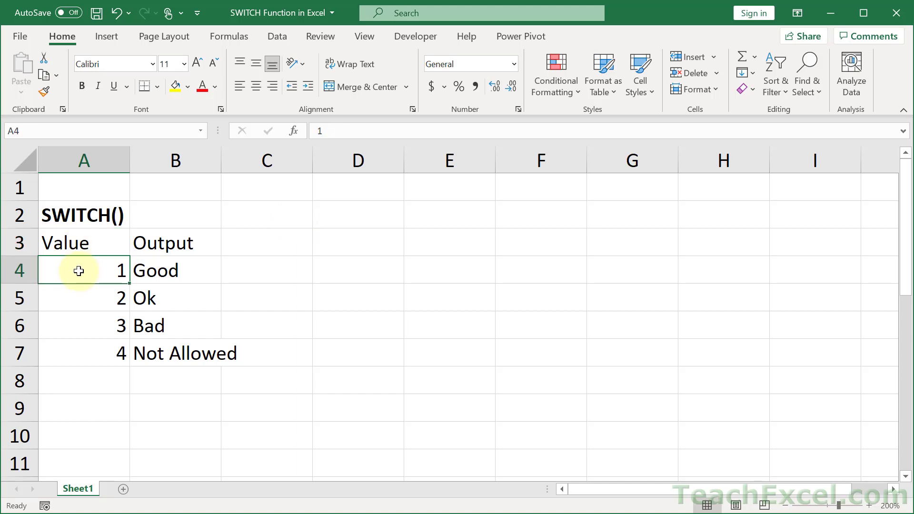
click(162, 271)
click(104, 295)
click(155, 296)
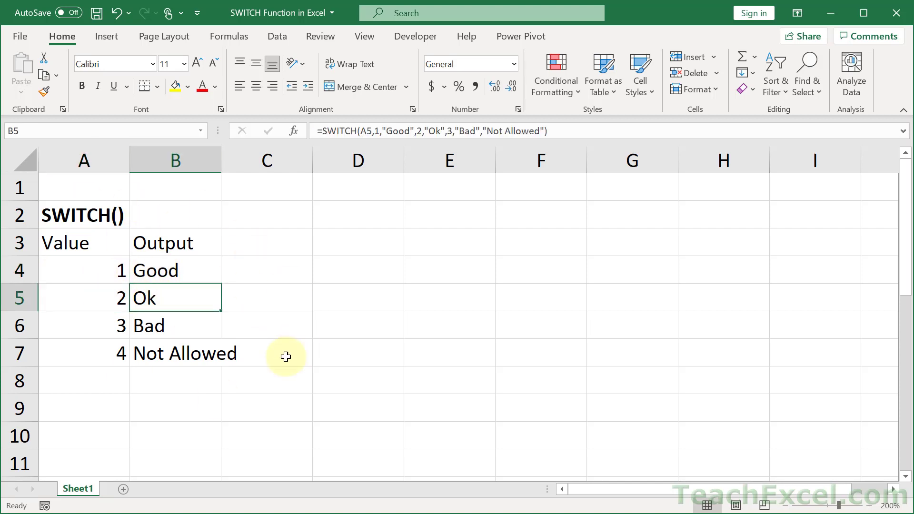
scroll(286, 357, down, 4)
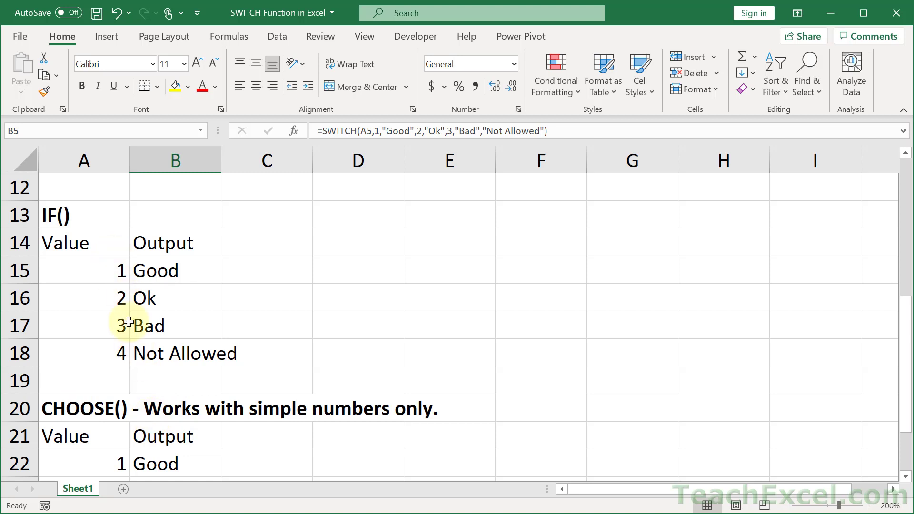
scroll(180, 313, up, 4)
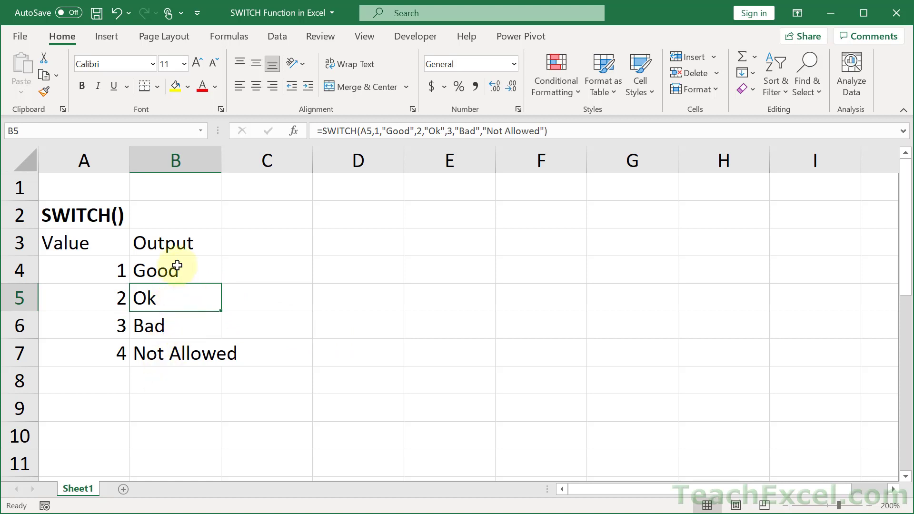
drag(178, 267, 178, 354)
key(Delete)
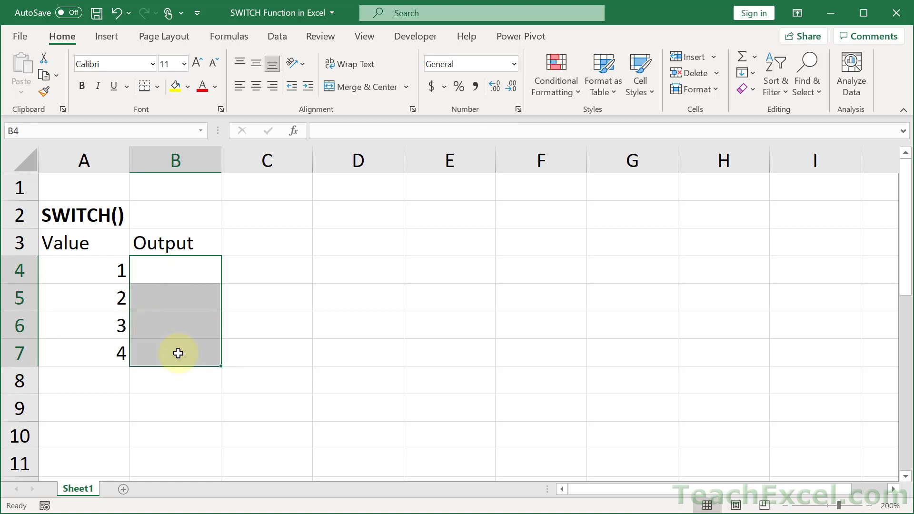
Type =SWITCH(A4,1,"Good",2,"Ok",3,"Bad","Not Allowed" into B4
click(181, 276)
text(=sw)
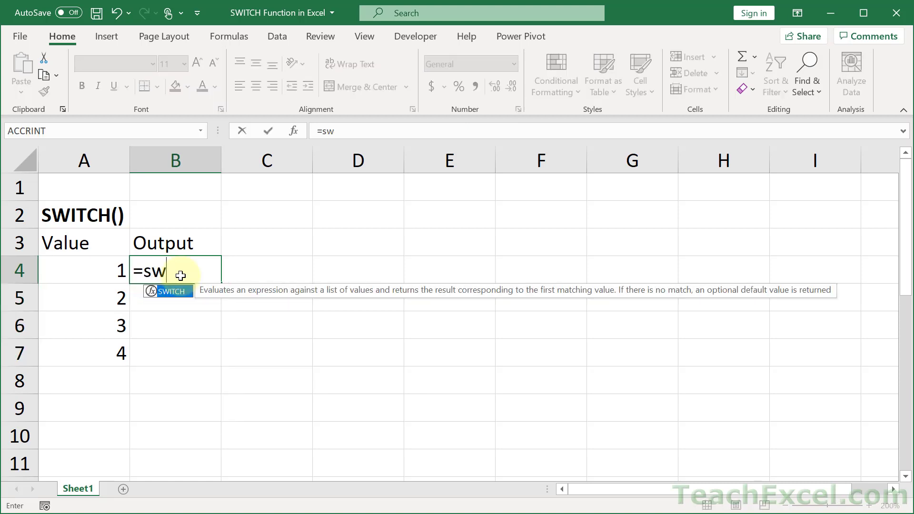
key(Tab)
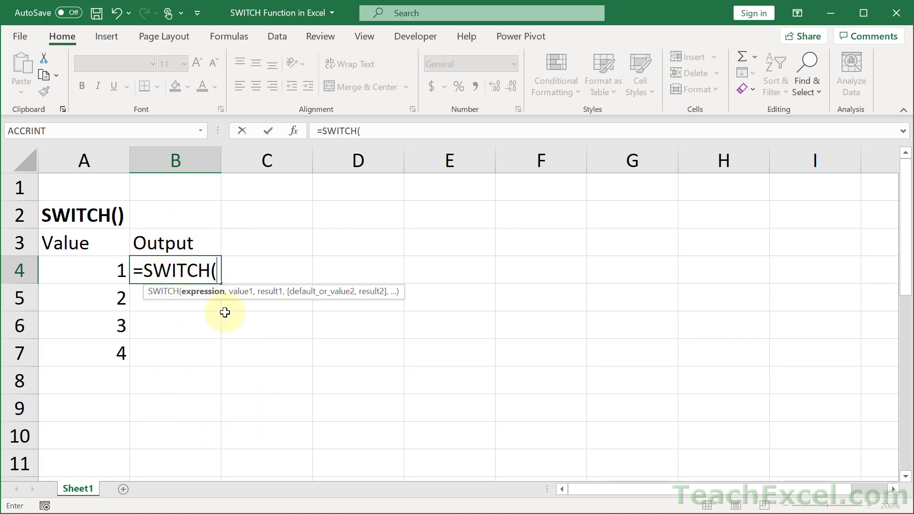
click(79, 274)
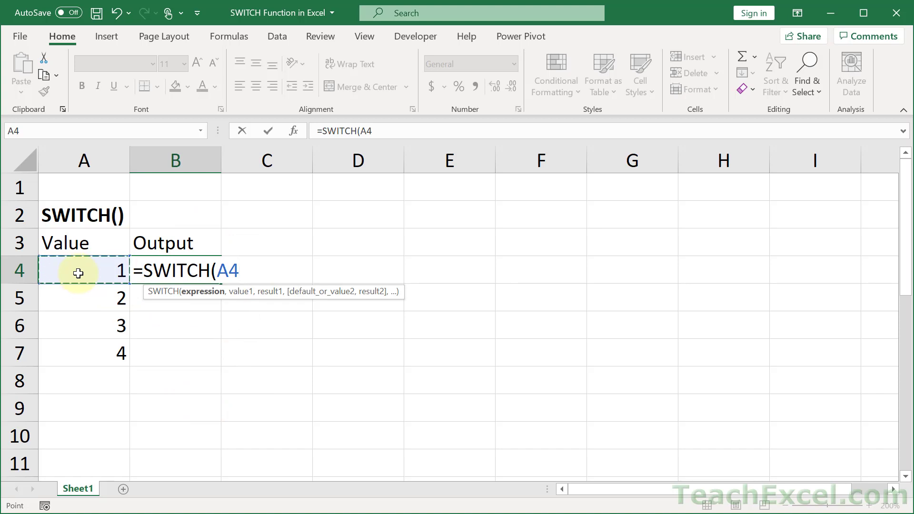
text(,)
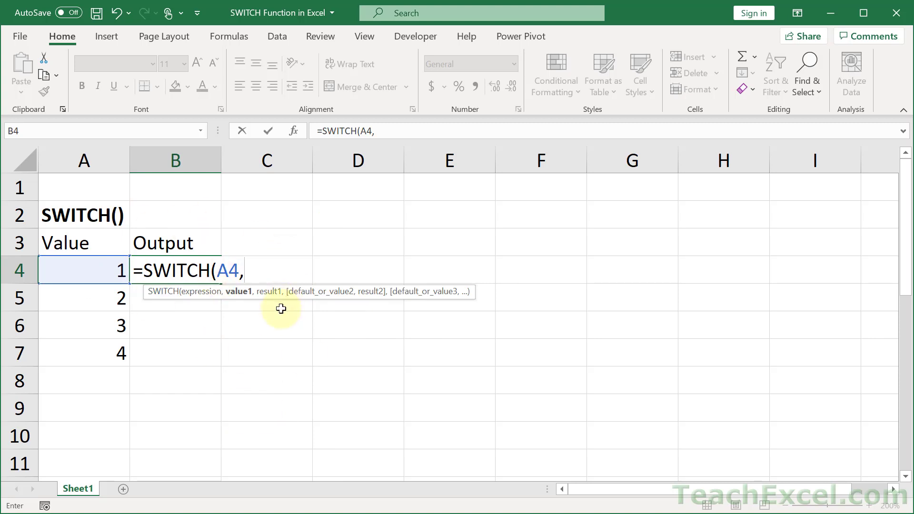
text(1,"G)
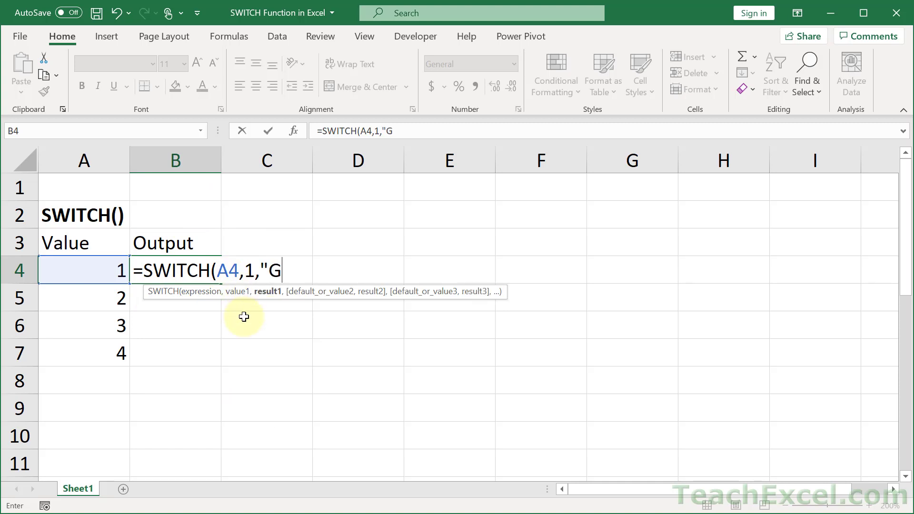
text(ood )
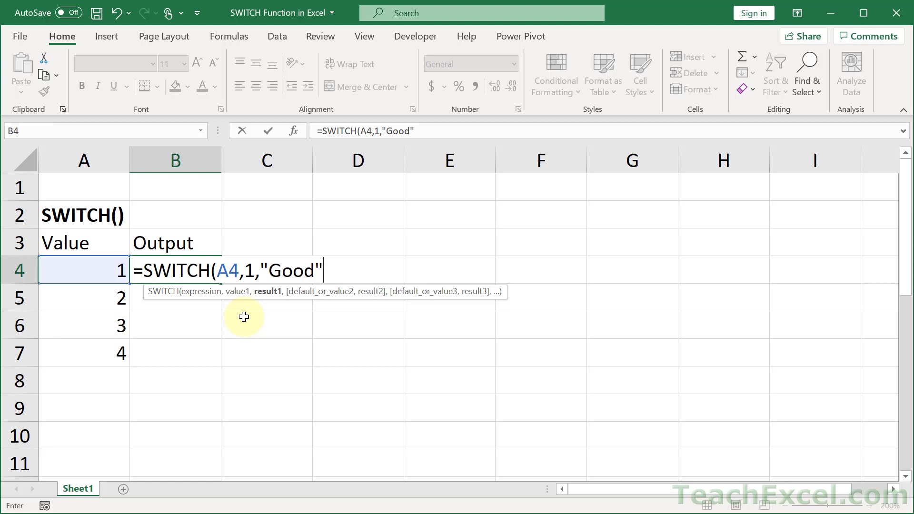
text(,)
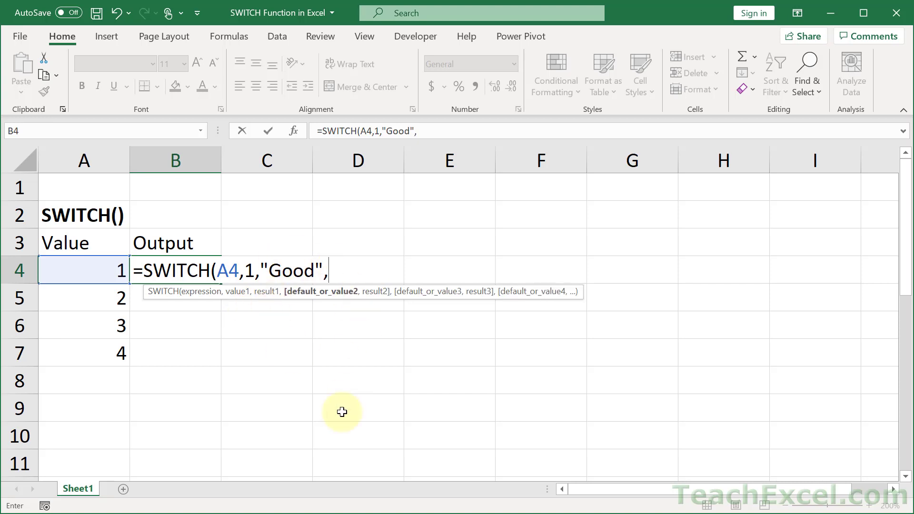
text(2,)
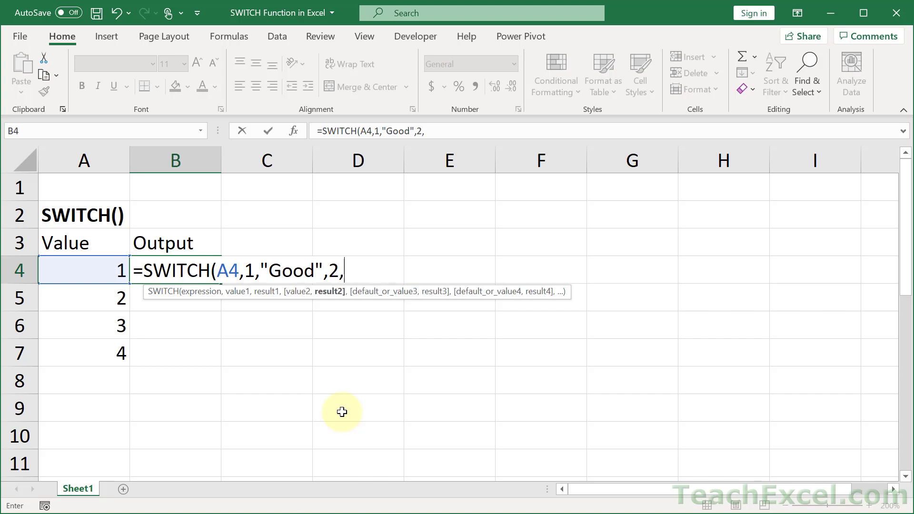
text("Ok")
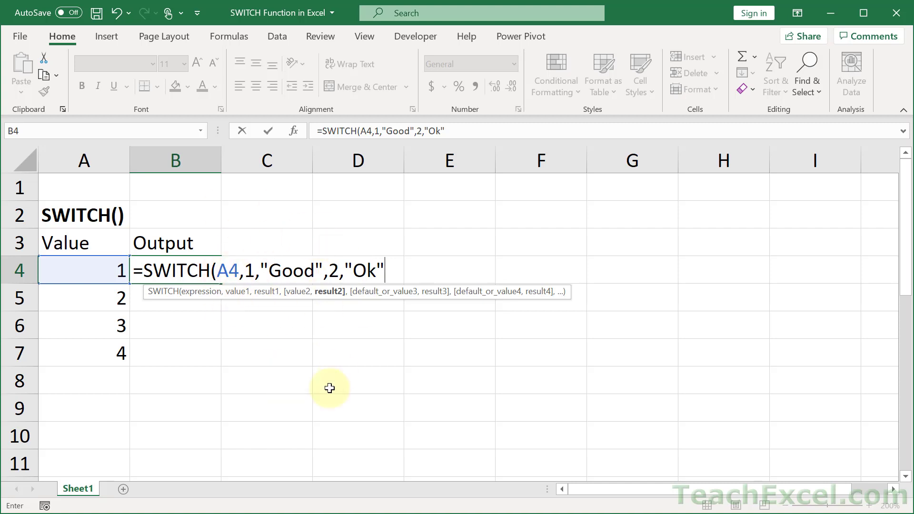
text(,)
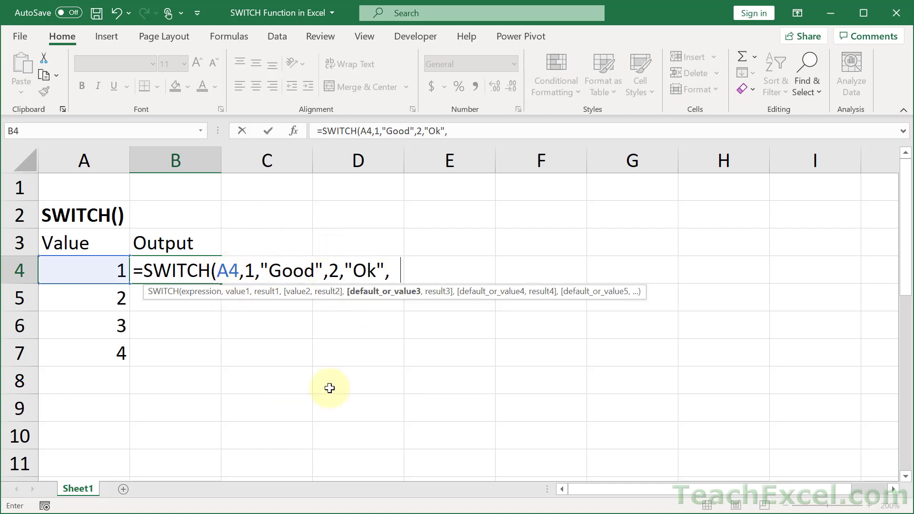
text(3,"Bad")
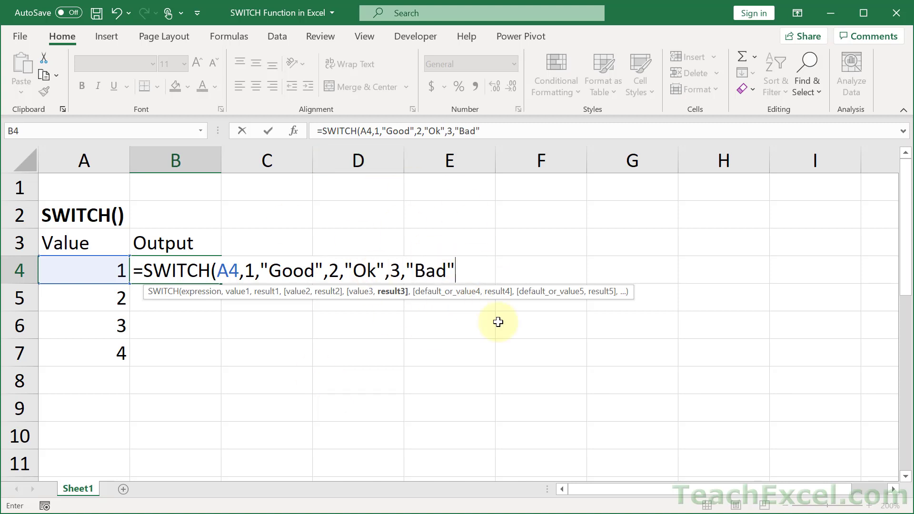
text(,)
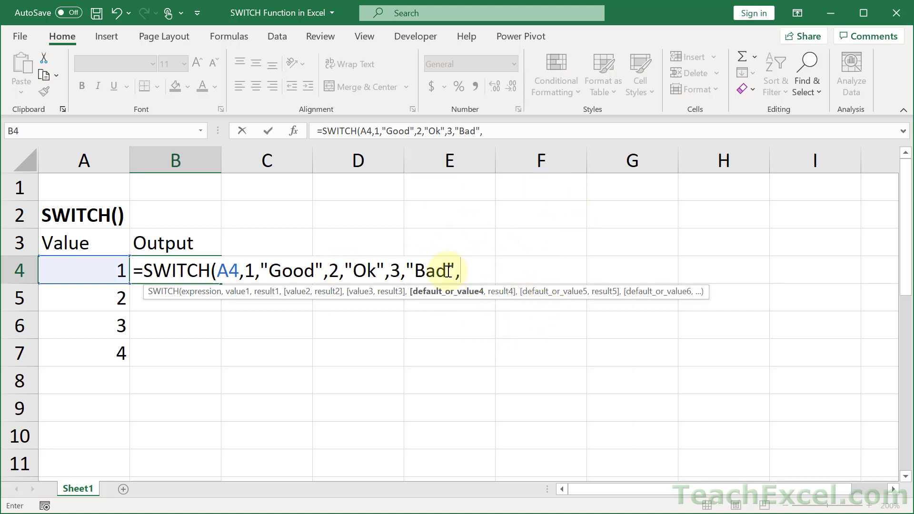
text("Not Alo)
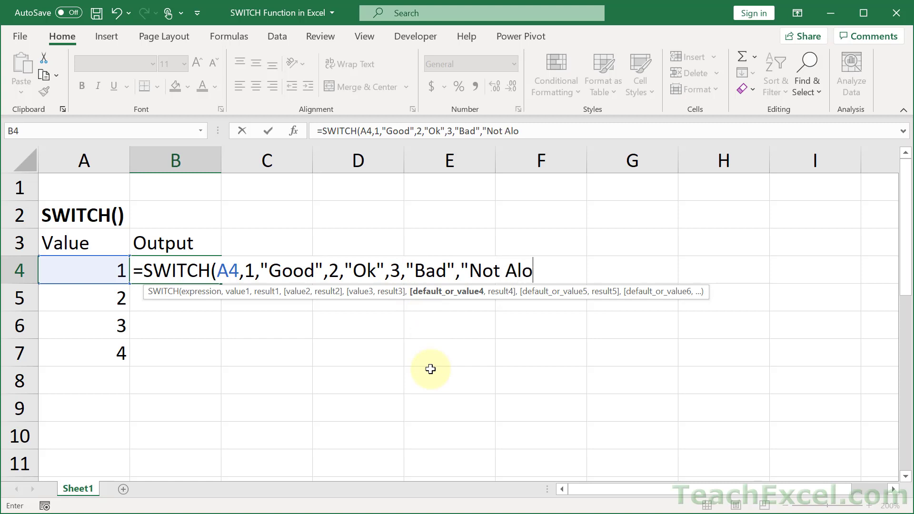
key(BackSpace)
text(lowed")
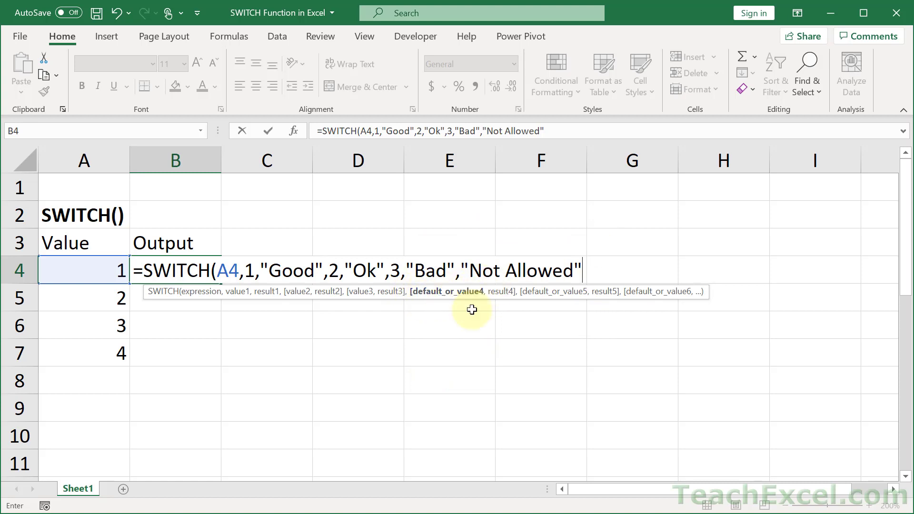
Close and enter the B4 SWITCH formula, then fill it down to B7
text())
key(Return)
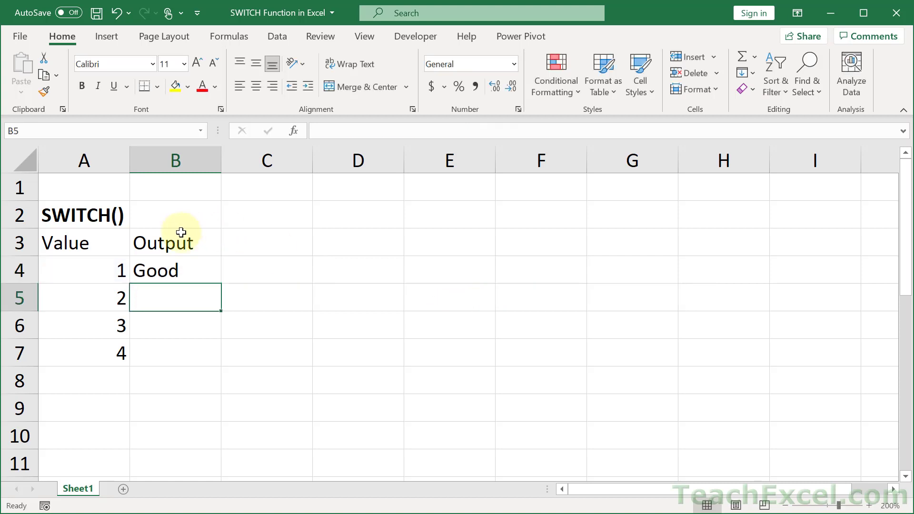
click(190, 267)
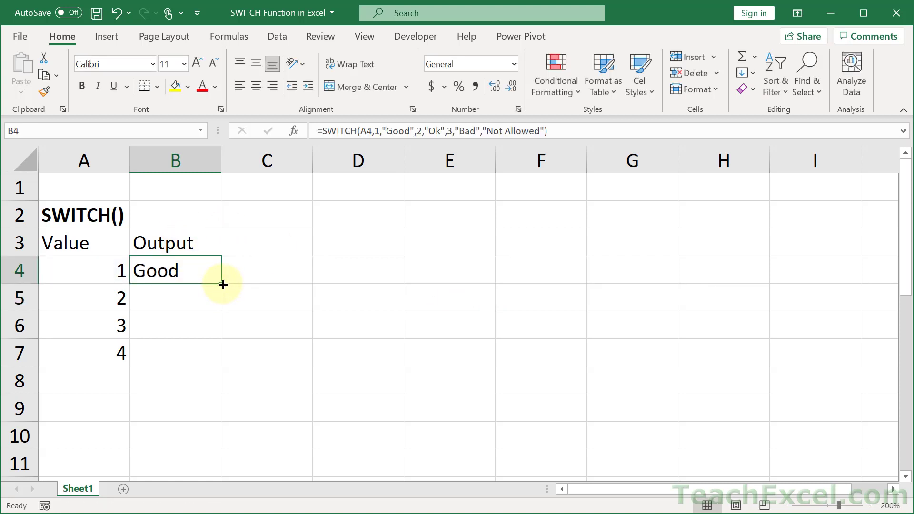
double_click(223, 285)
click(302, 308)
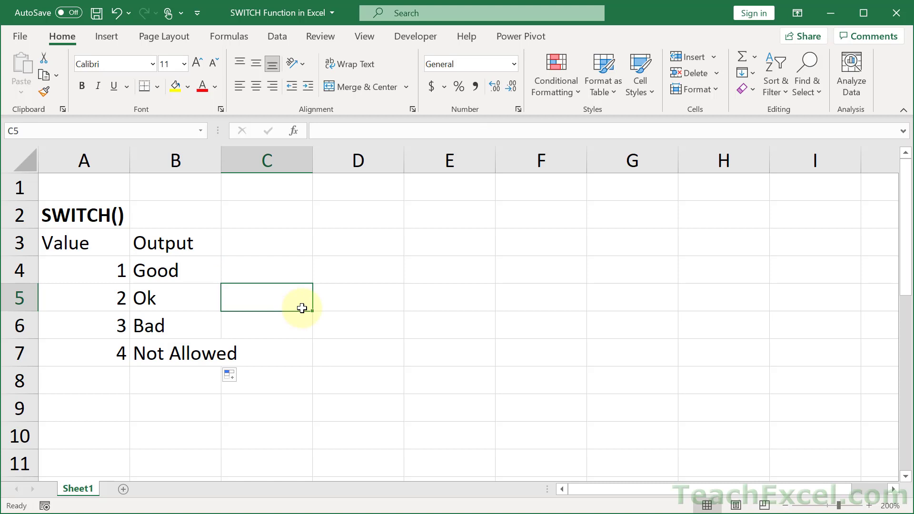
click(218, 352)
click(89, 268)
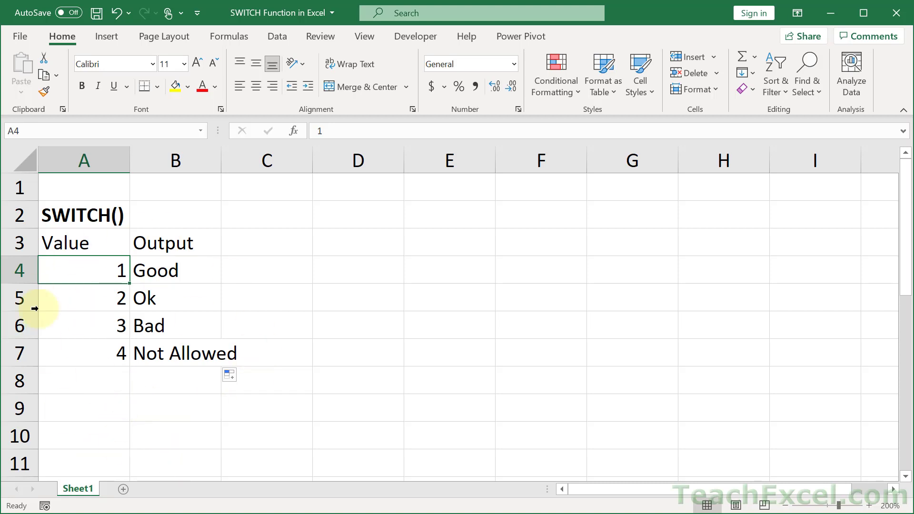
Review the B4 SWITCH formula without changing it
click(171, 267)
double_click(173, 267)
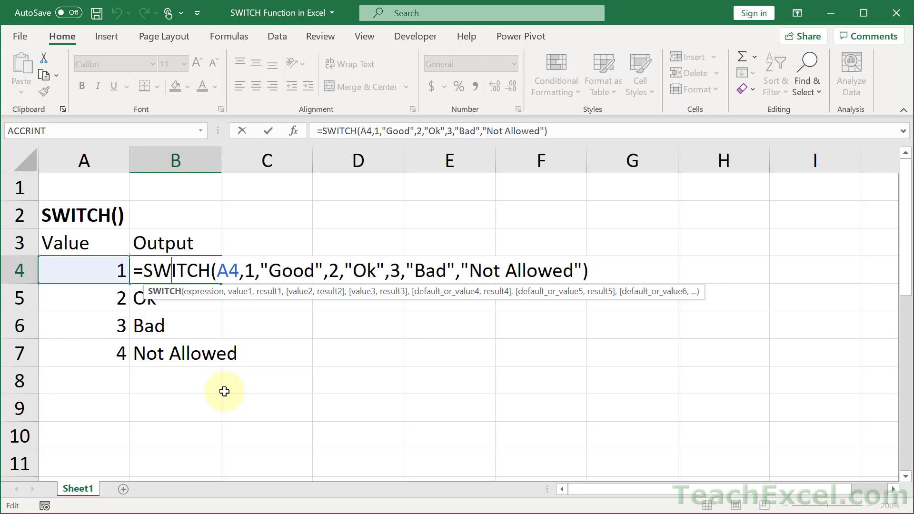
key(ctrl+Return)
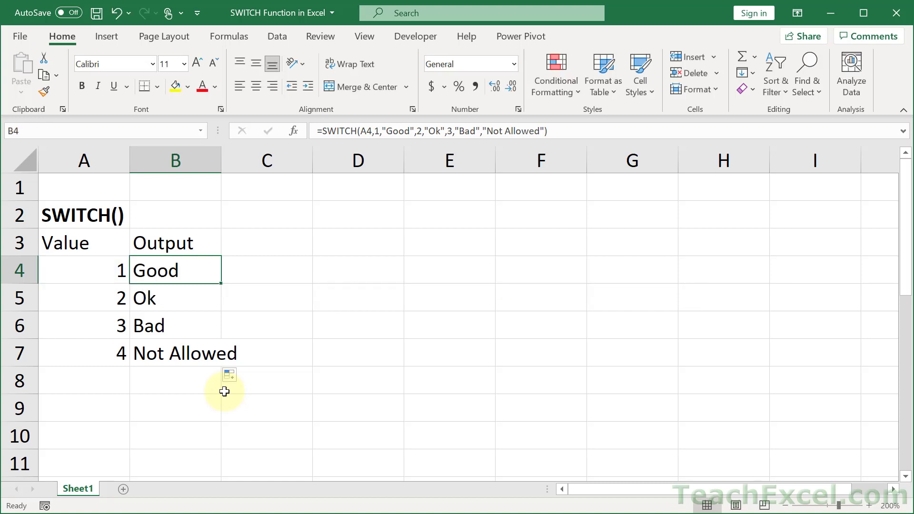
Clear the IF() output cells B15:B18, keeping B15 active
scroll(224, 392, down, 1)
scroll(224, 391, down, 2)
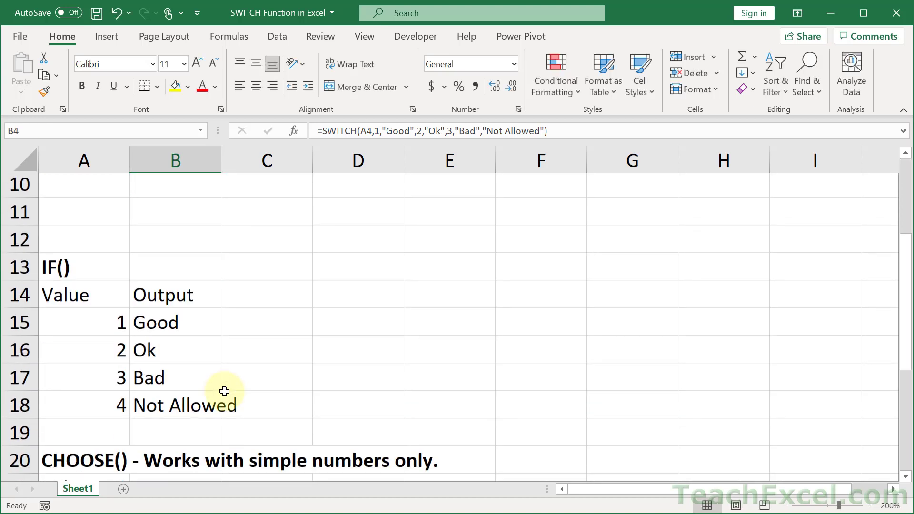
drag(162, 328, 163, 400)
key(Delete)
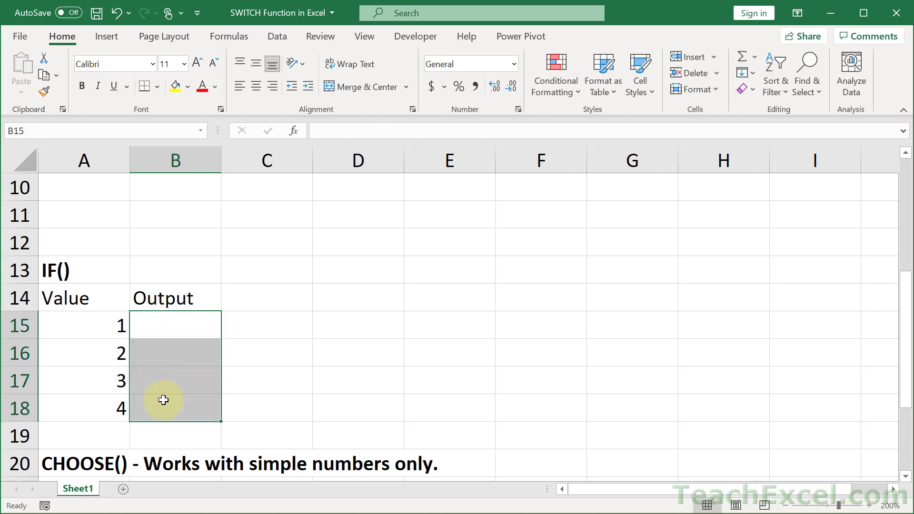
key(shift+BackSpace)
Start B15's IF formula with test A15=1 returning "Good"
text(=)
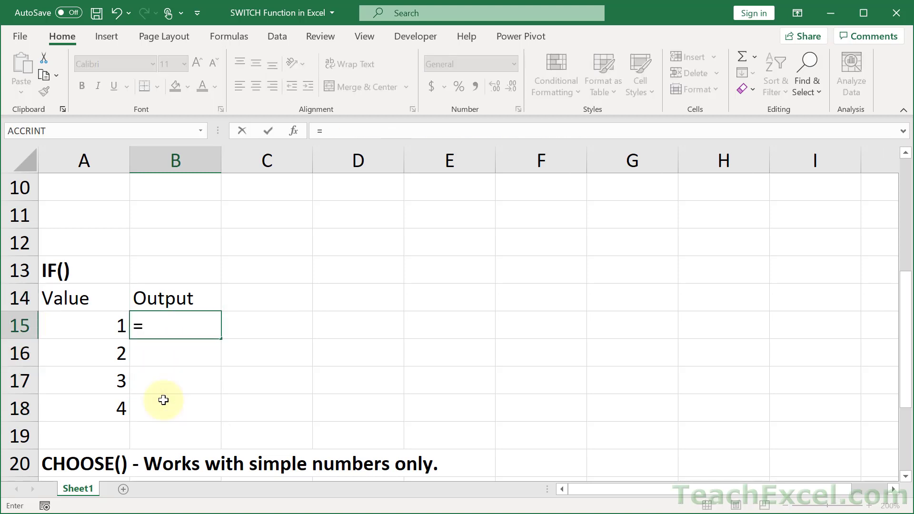
text(if)
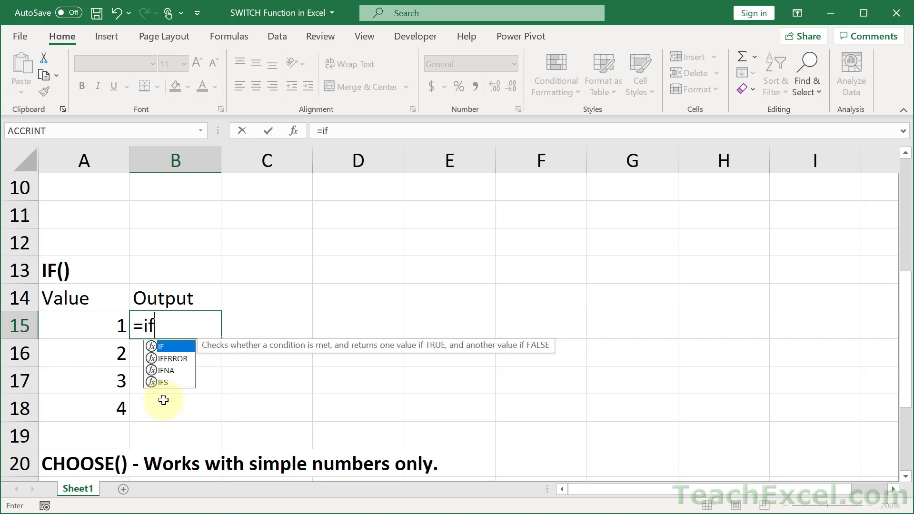
key(Tab)
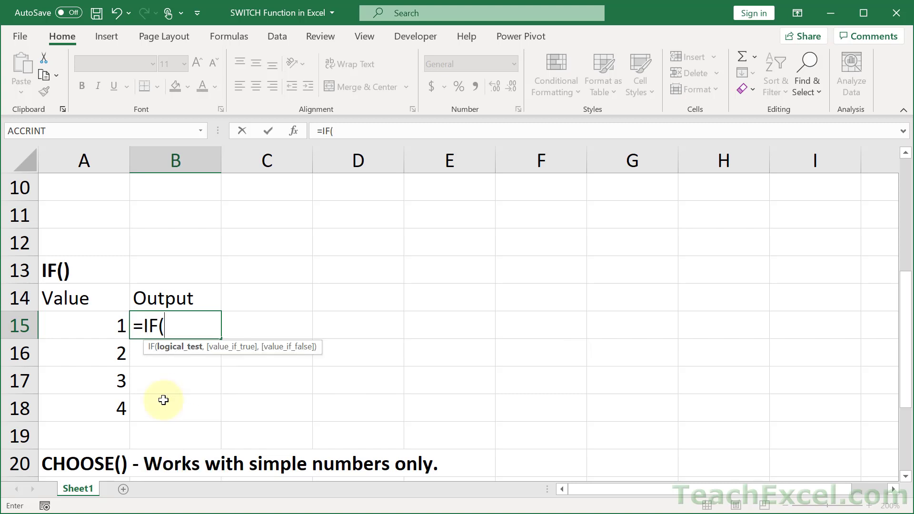
click(98, 327)
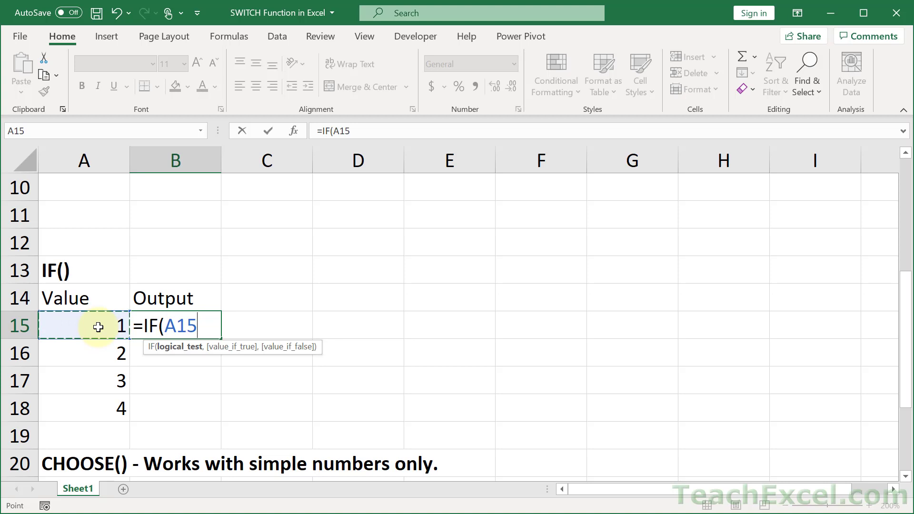
text(=1,")
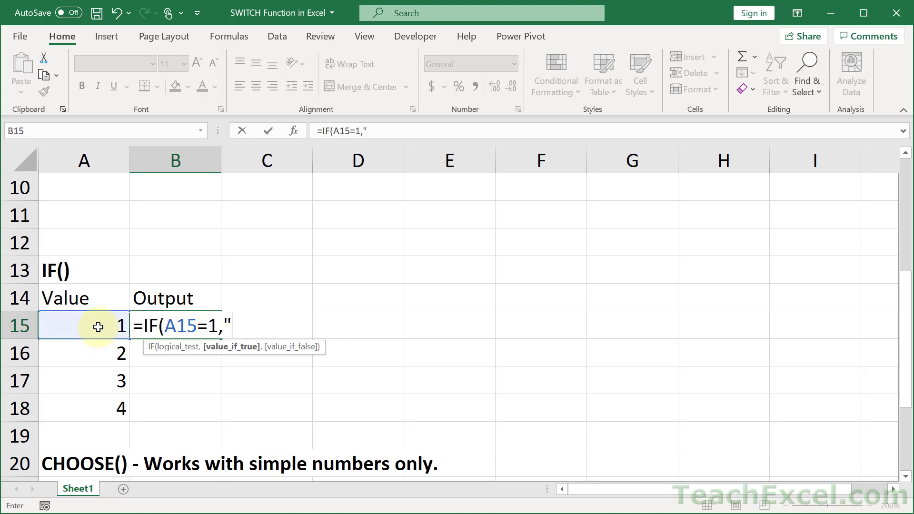
text(Good")
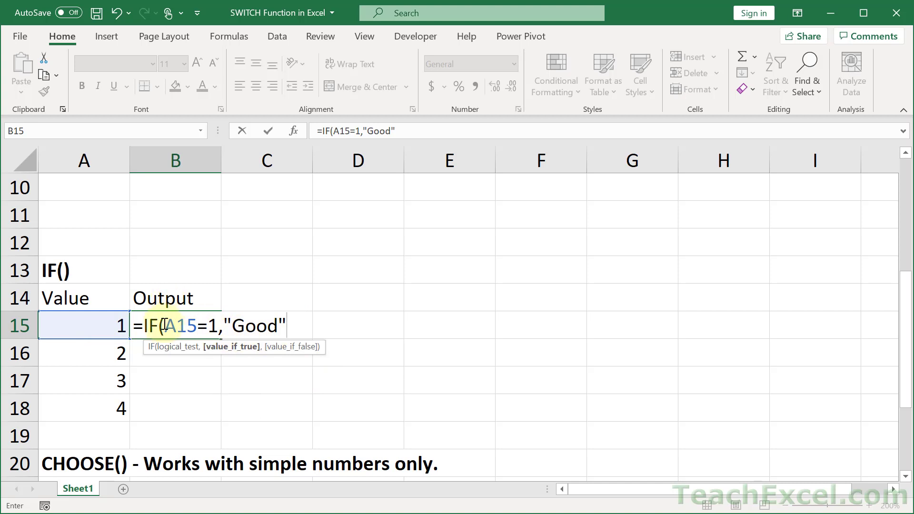
drag(170, 326, 218, 326)
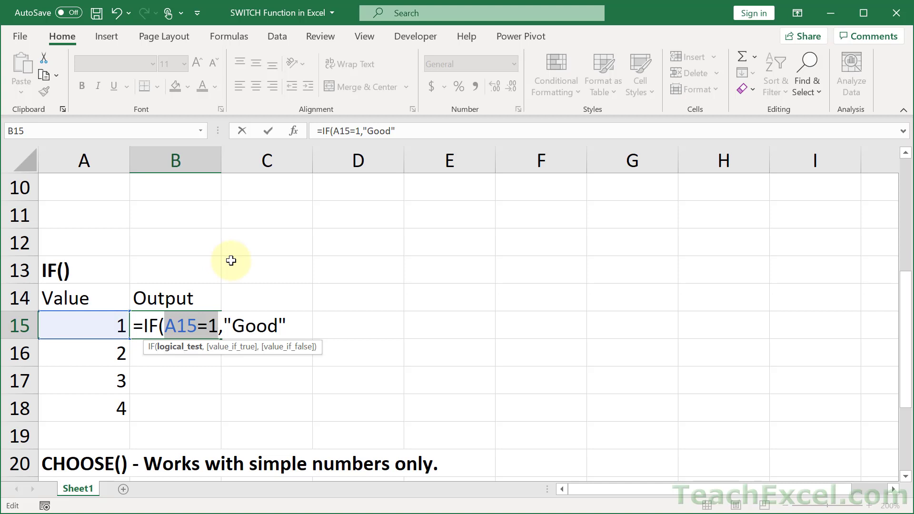
key(End)
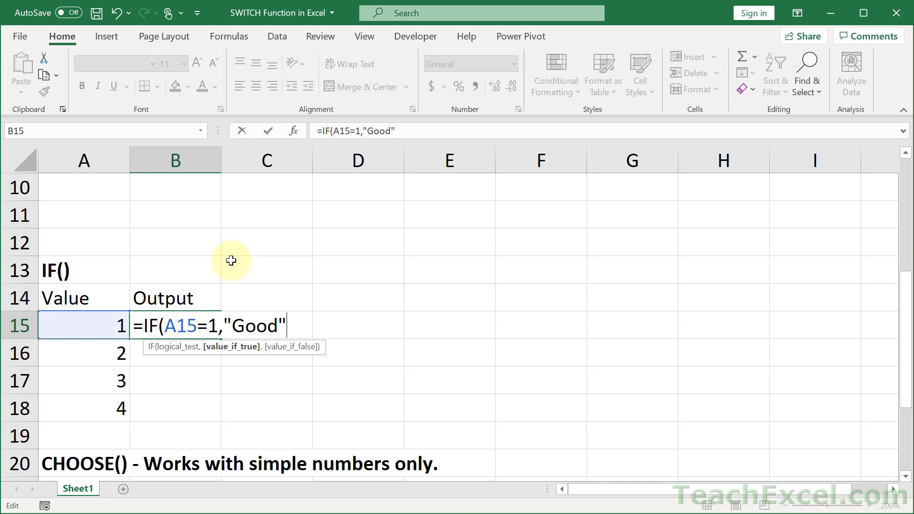
Nest IFs for A15=2 "Ok", A15=3 "Bad", else "Not Allowed", and enter it
text(,if)
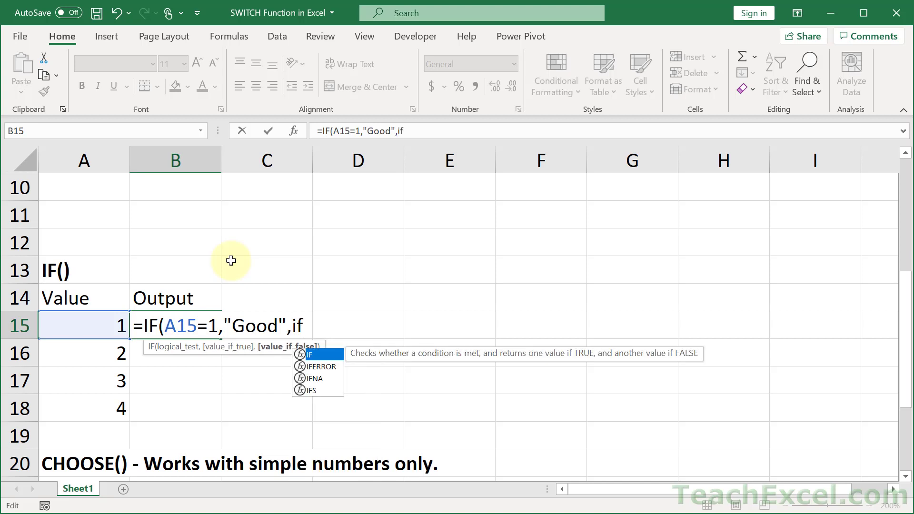
key(Tab)
click(85, 326)
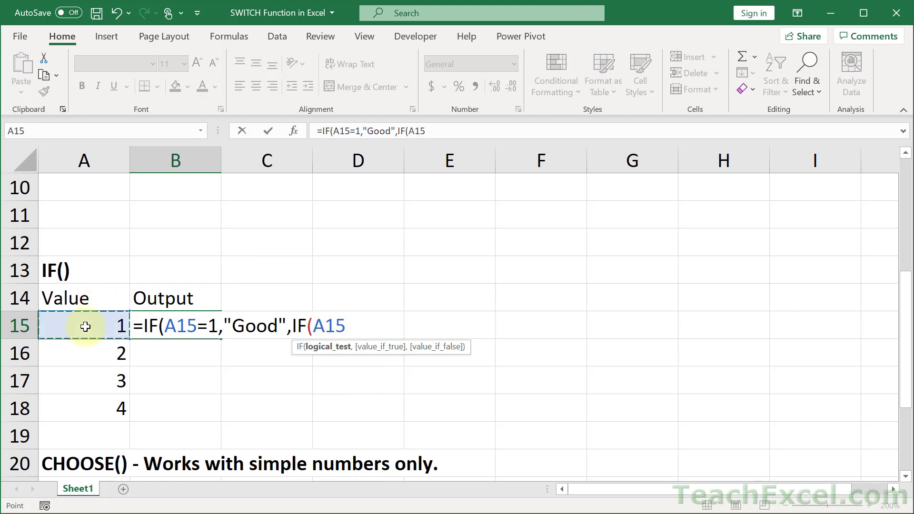
text(=2)
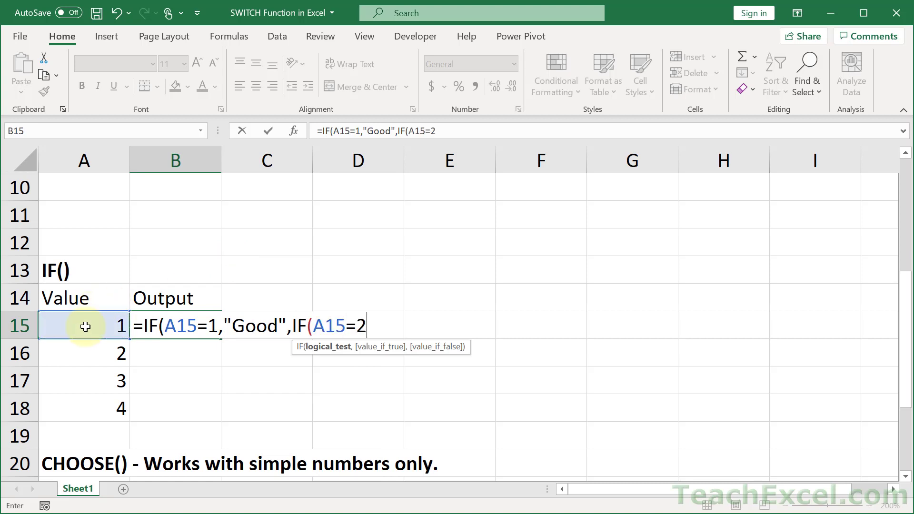
text(,"Ok)
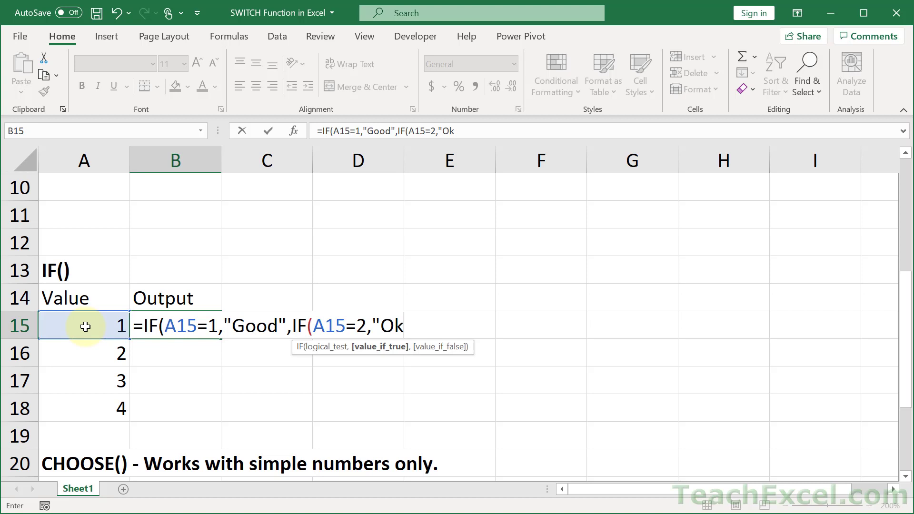
text(",)
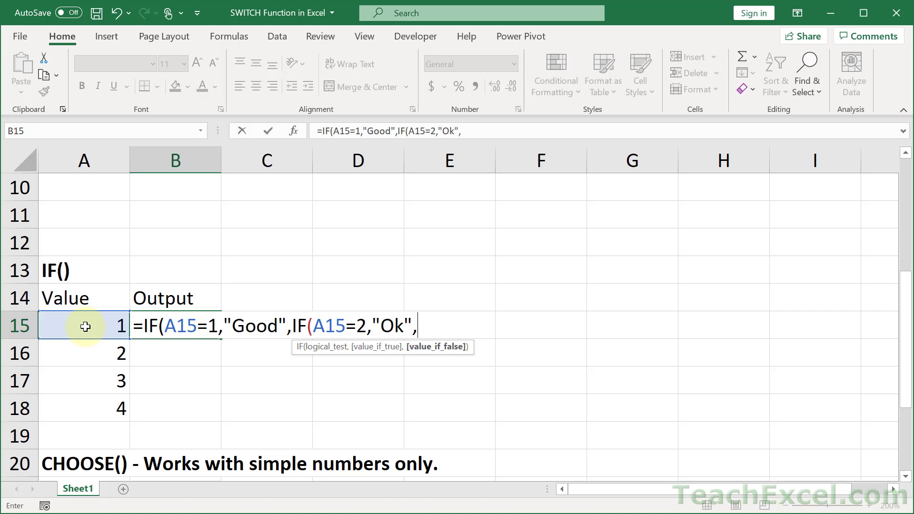
text(if)
key(Tab)
click(85, 327)
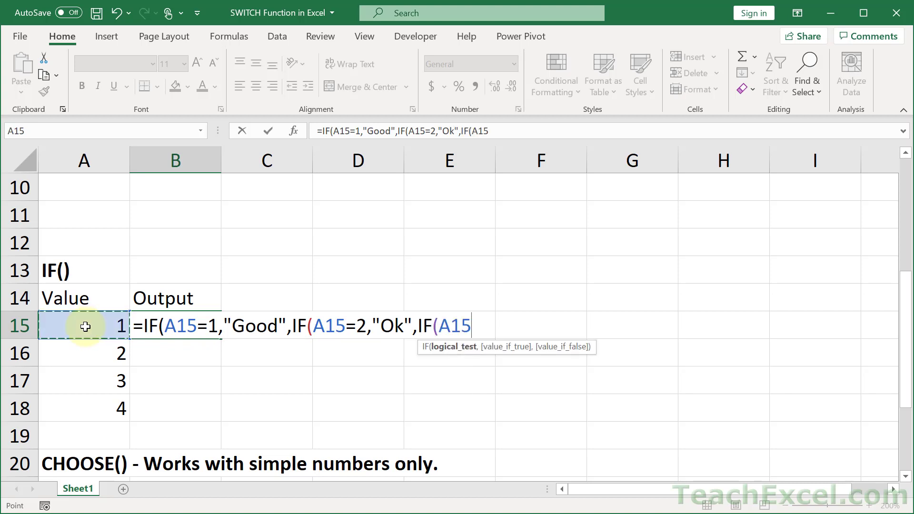
text(=3)
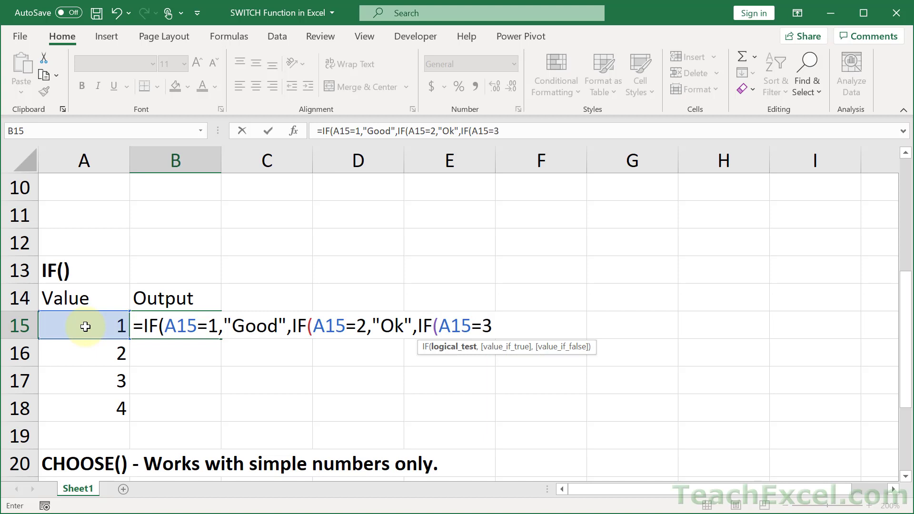
text(,"Ba)
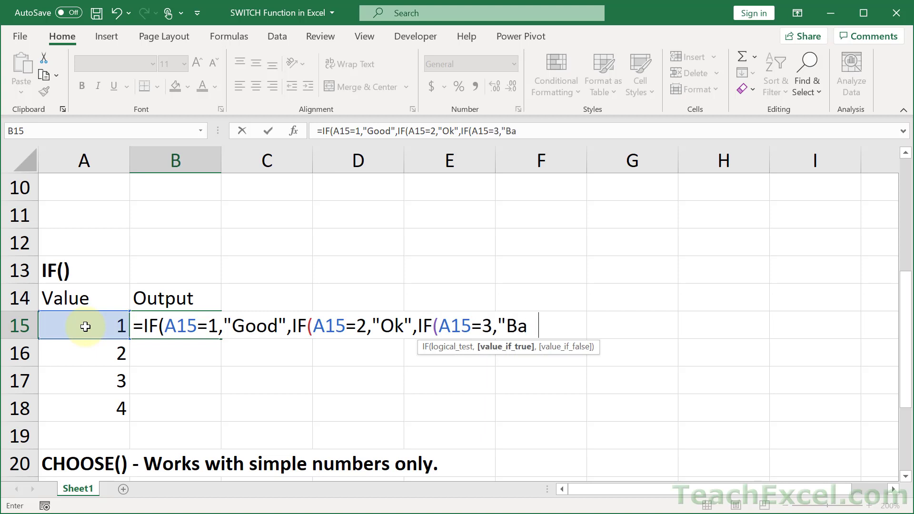
text(d",)
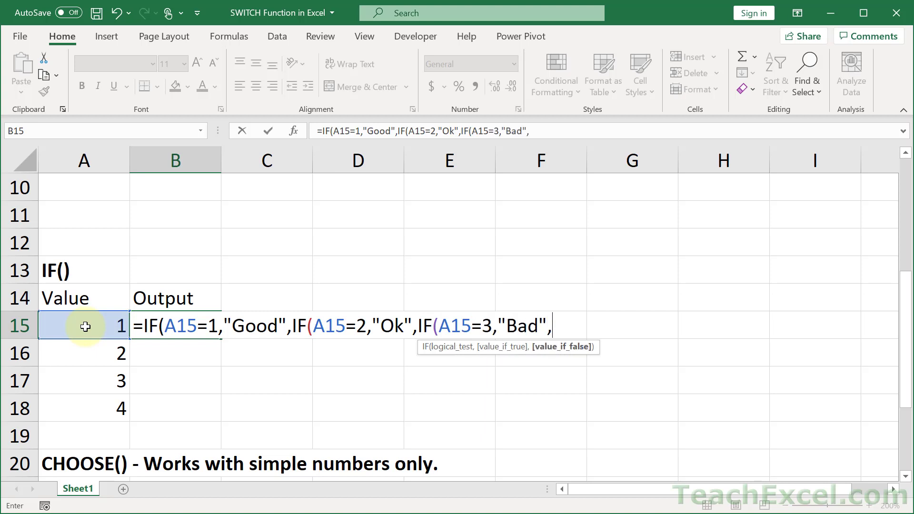
text("Not A)
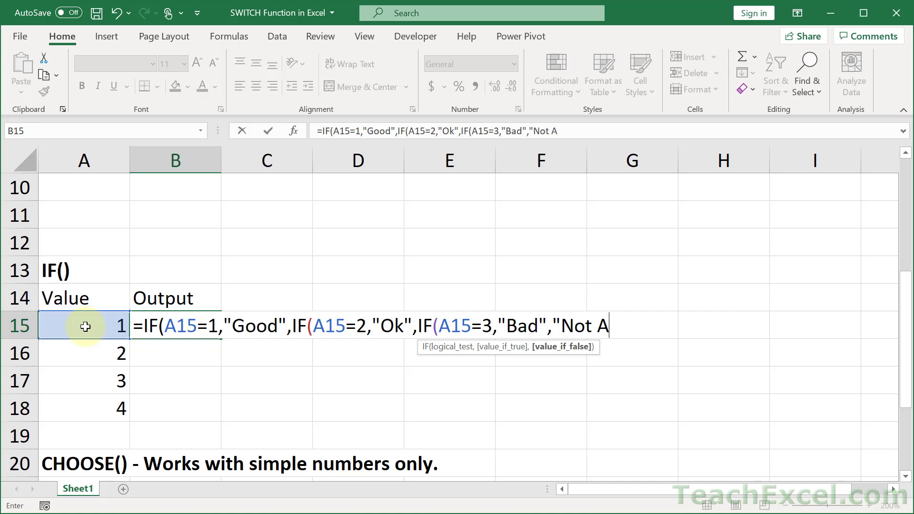
text(llowed)
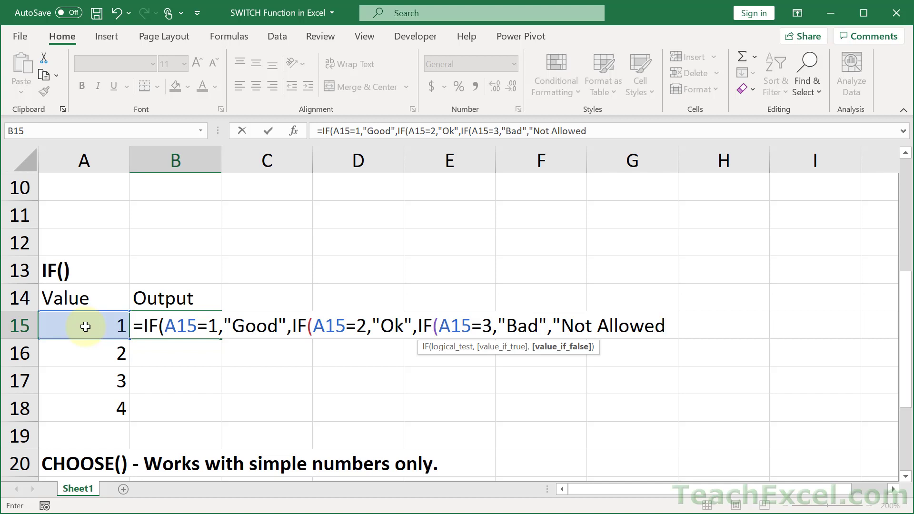
text("))))
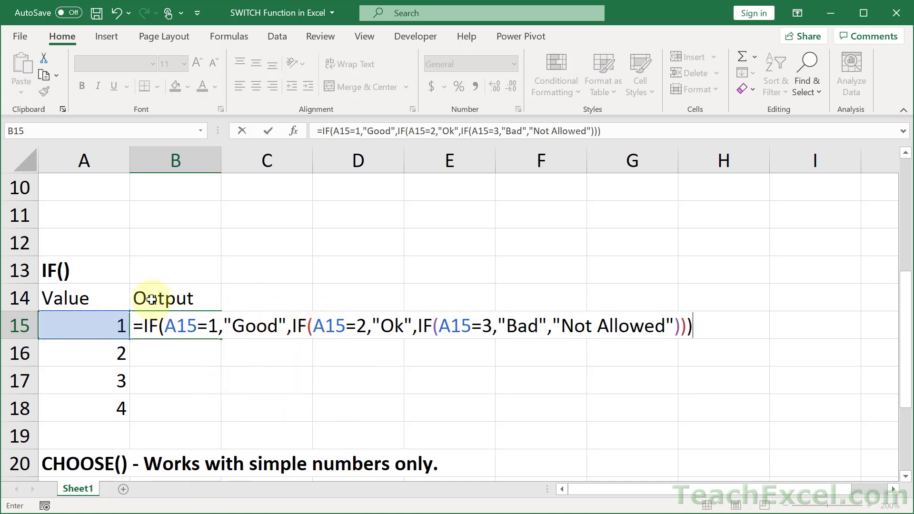
key(Return)
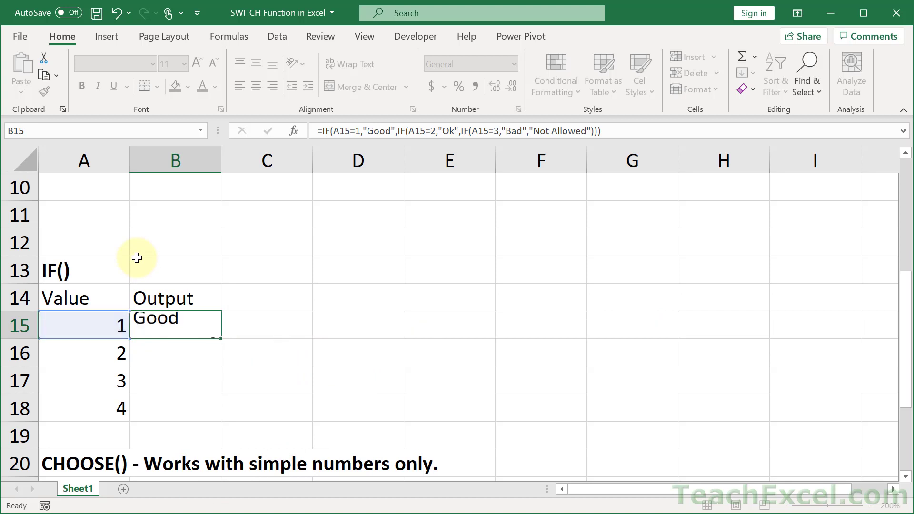
Copy the nested IF formula from B15 down to B18
click(198, 322)
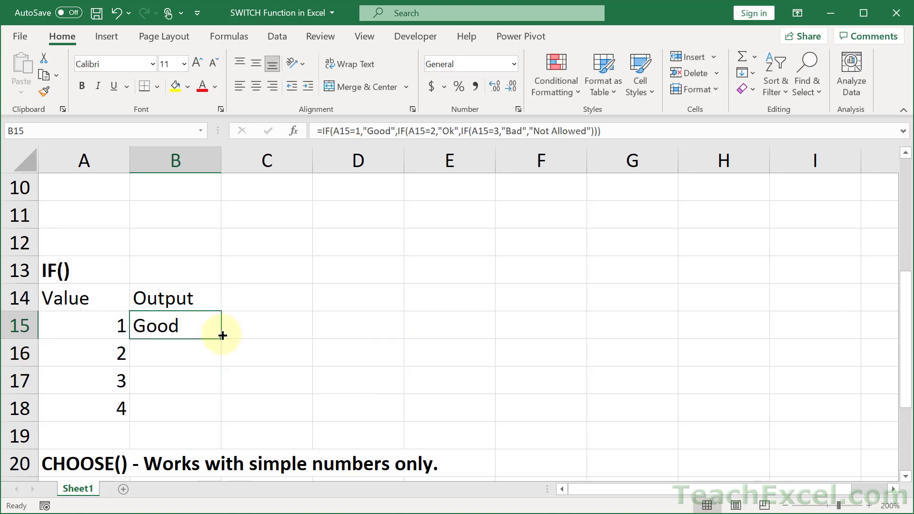
double_click(221, 336)
click(350, 331)
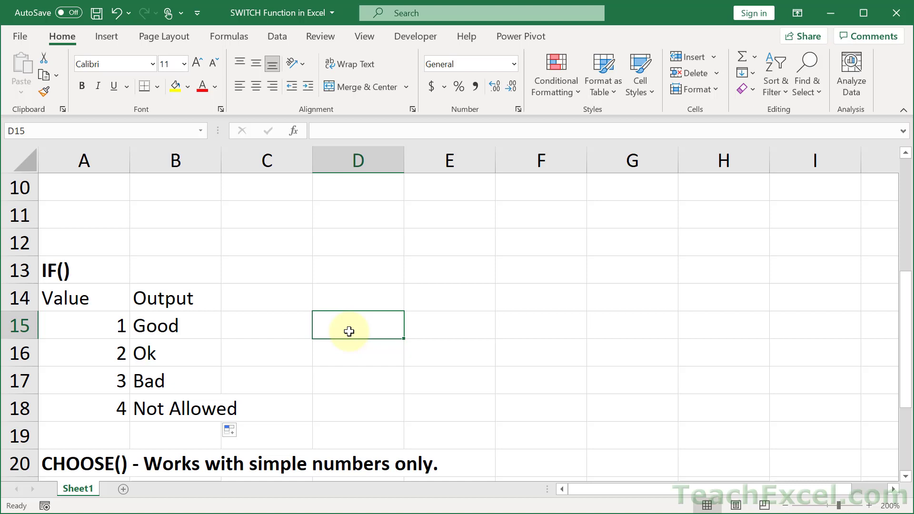
scroll(266, 322, down, 1)
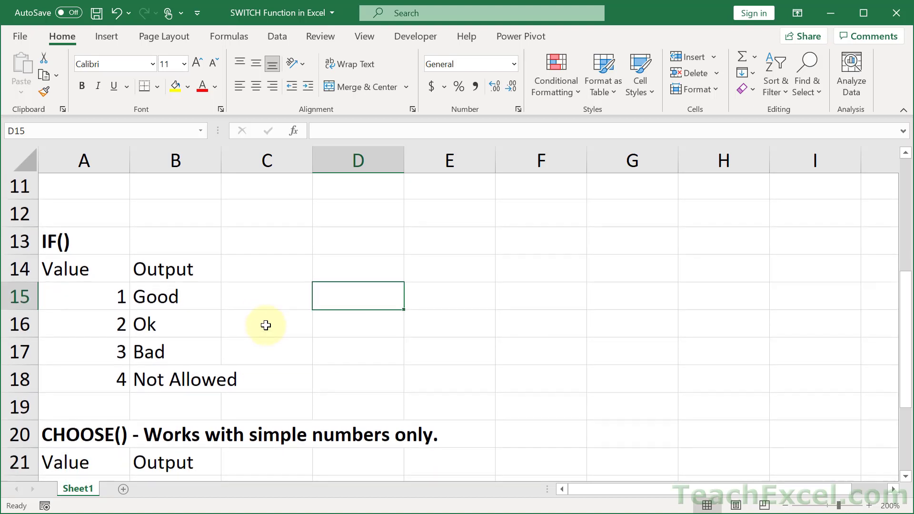
scroll(265, 324, down, 2)
scroll(259, 352, down, 3)
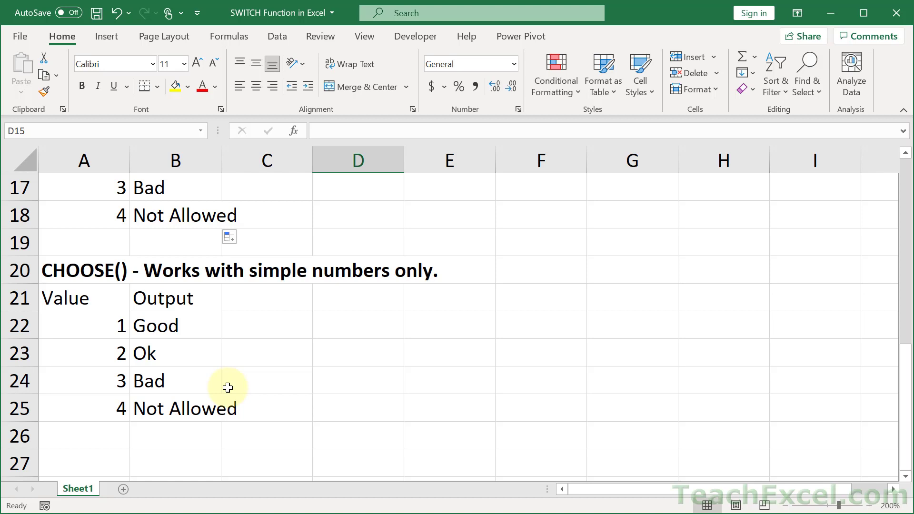
click(192, 325)
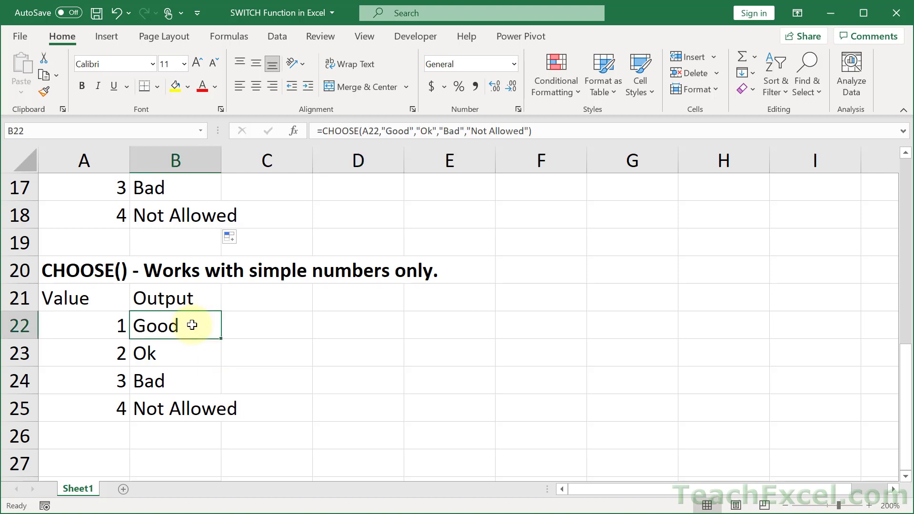
key(shift+Down)
key(shift+Down)
key(shift+Down)
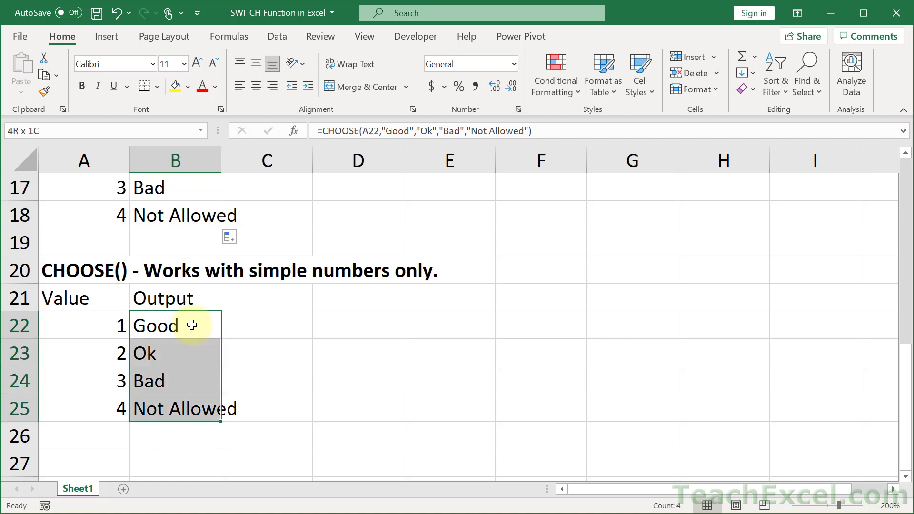
key(Delete)
key(Down)
key(Up)
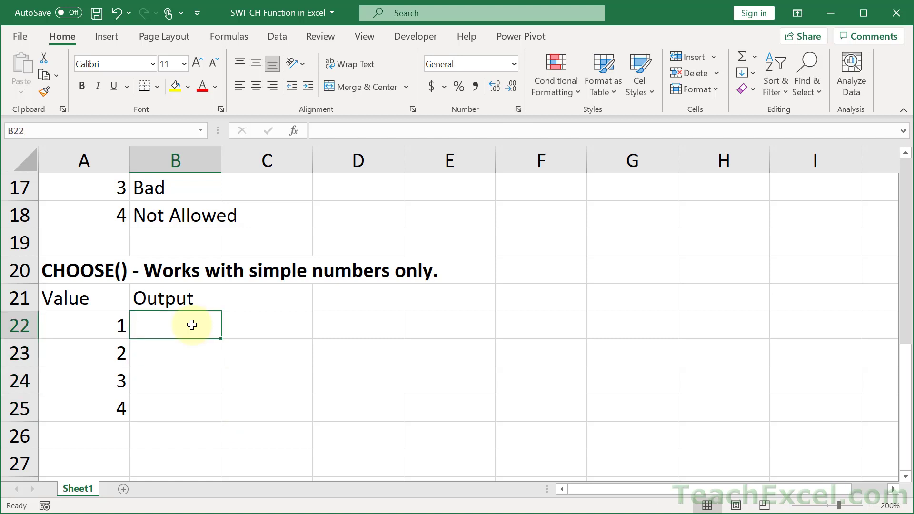
text(=ch)
key(Tab)
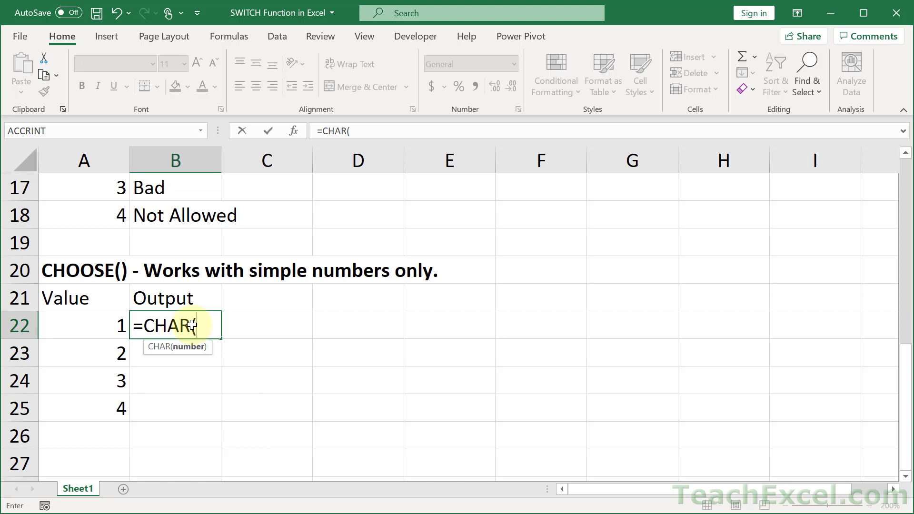
key(BackSpace)
key(BackSpace)
key(BackSpace)
text(o)
key(Tab)
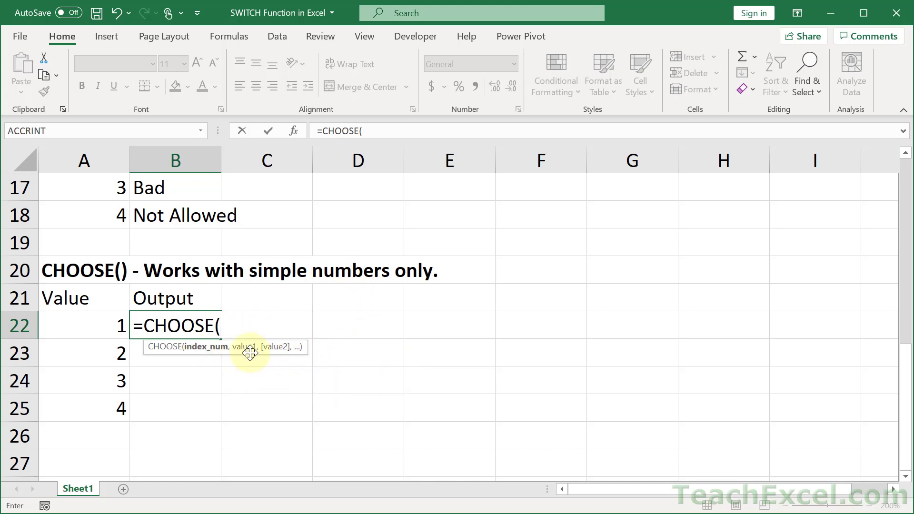
text(1,"Re)
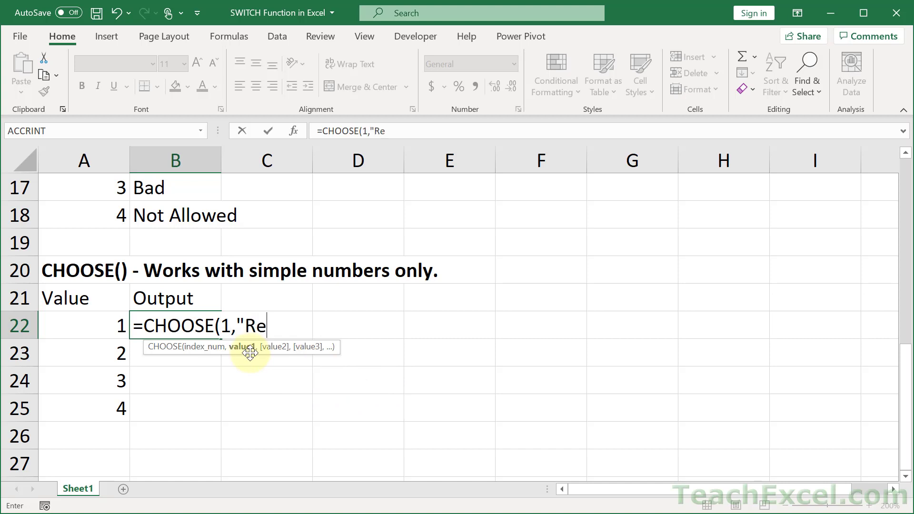
text(d",")
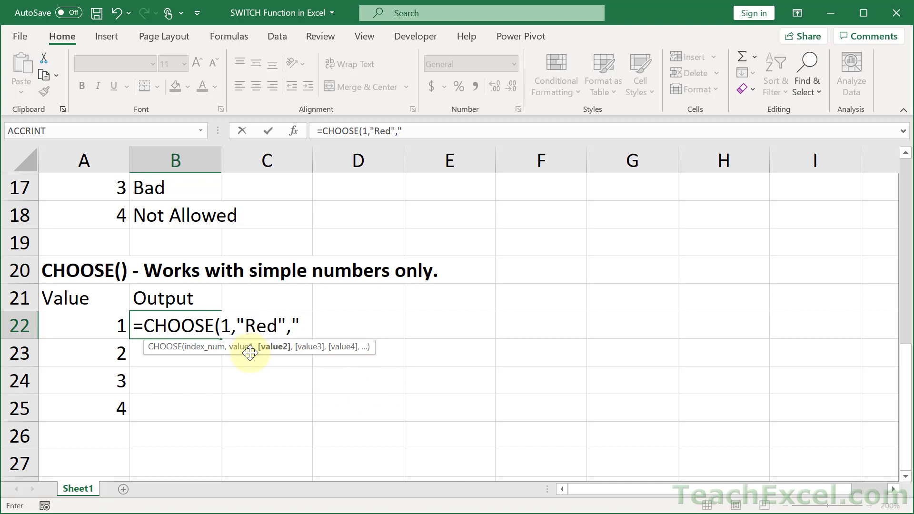
text(Blue")
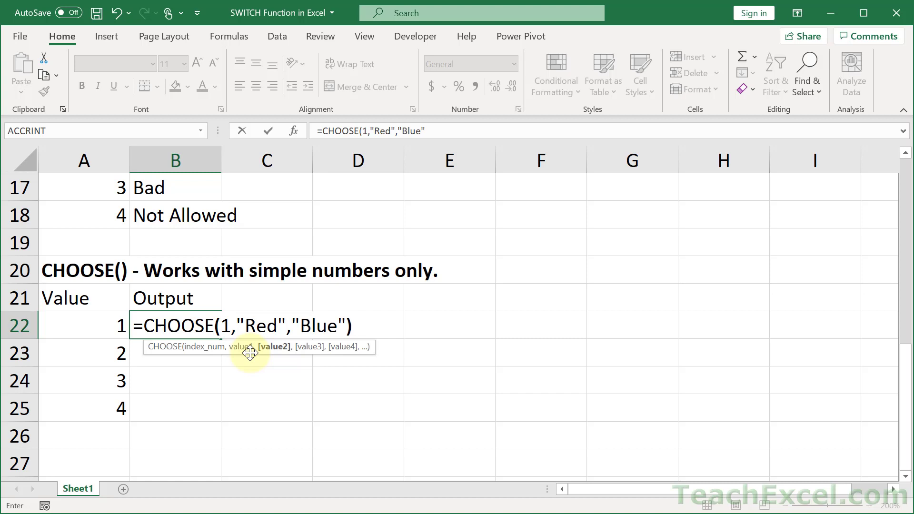
text())
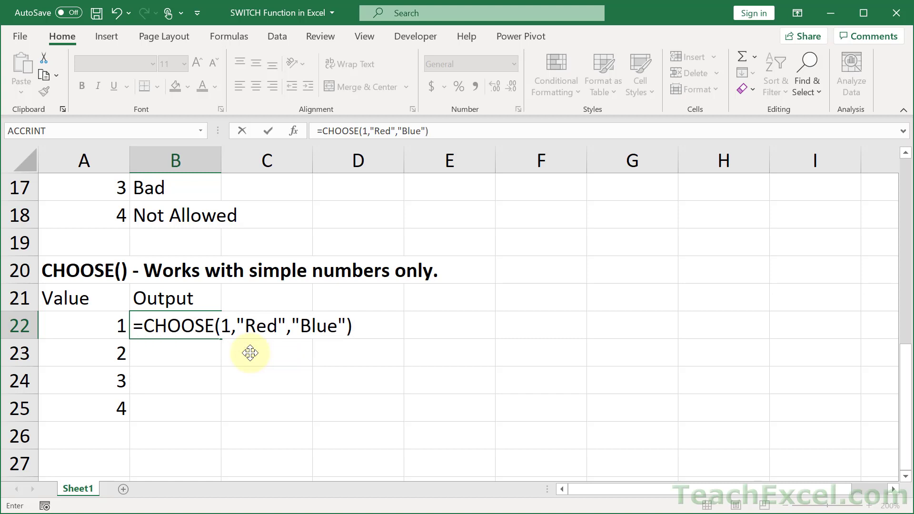
key(Return)
double_click(179, 326)
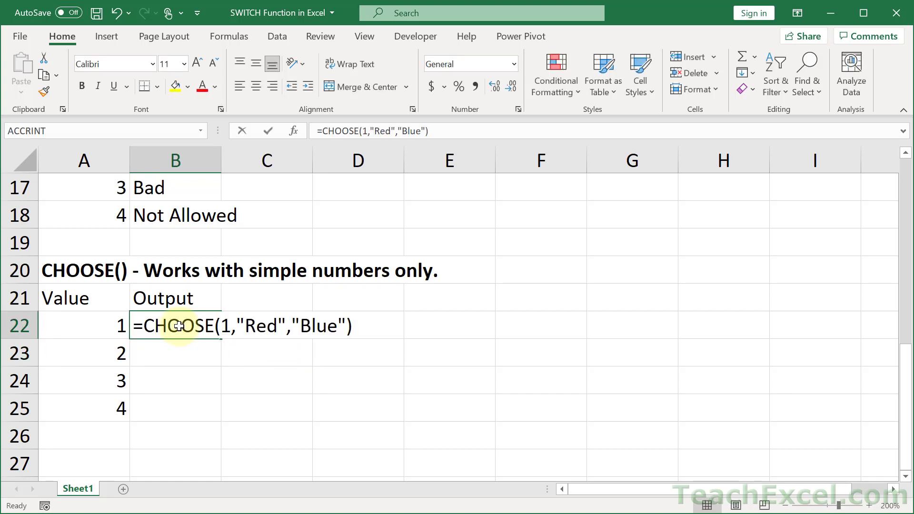
double_click(227, 326)
text(2)
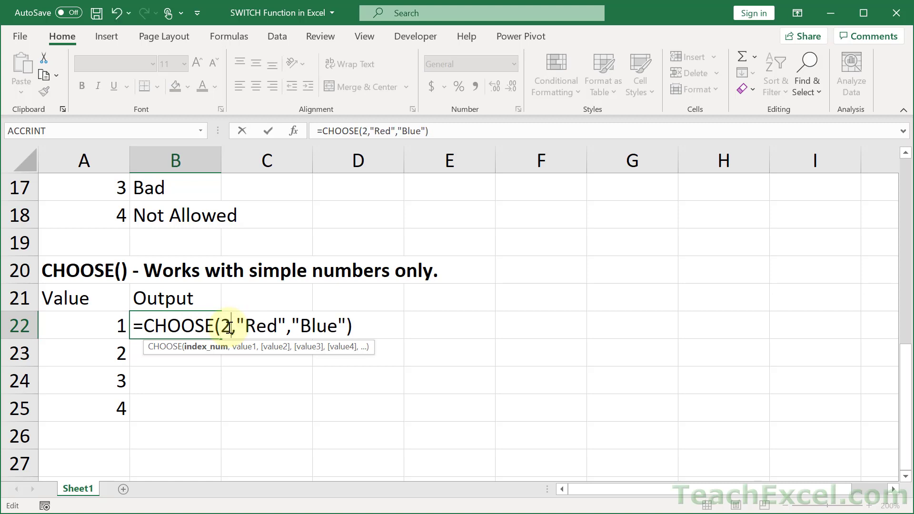
key(Return)
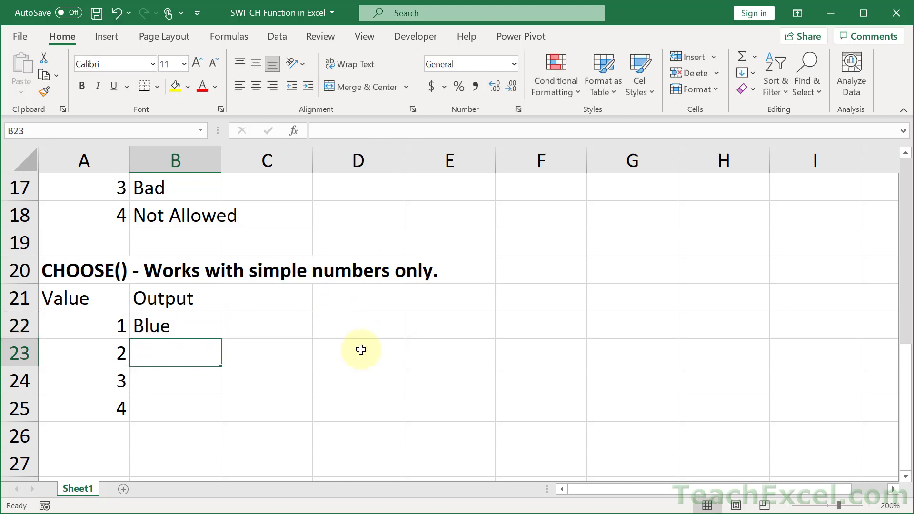
key(Up)
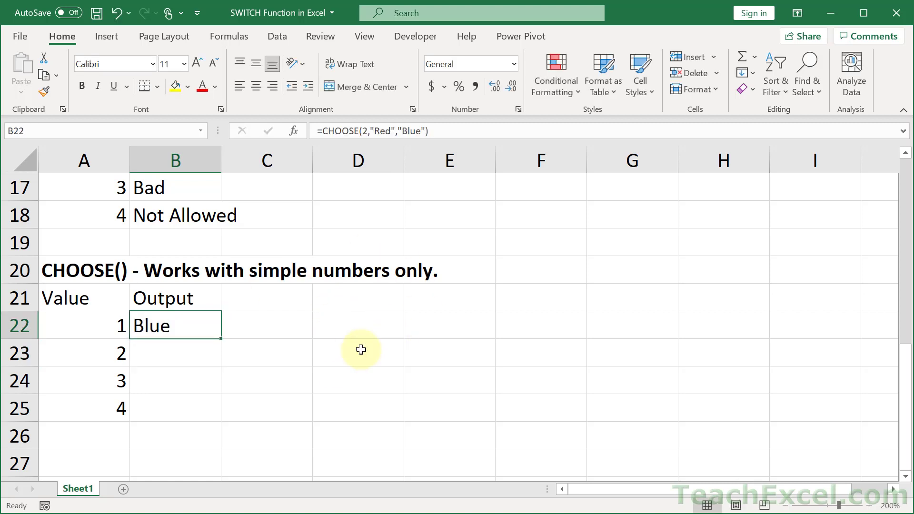
key(Delete)
Enter =CHOOSE(A22,"Good","Ok","Bad","Not Allowed") in B22
text(=)
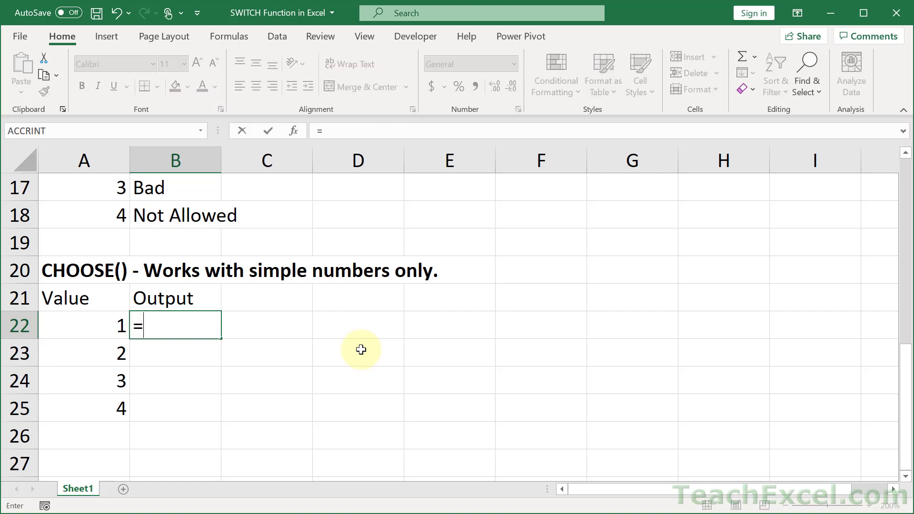
text(choos)
key(Tab)
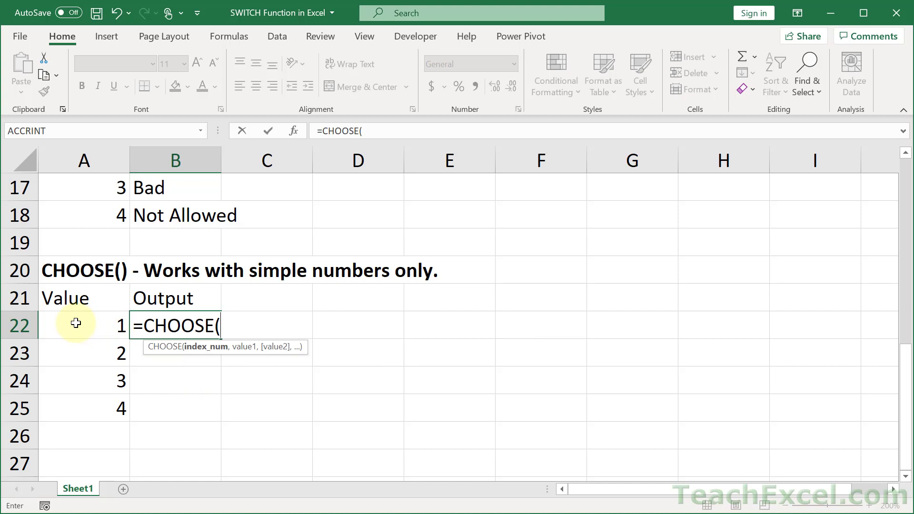
click(76, 324)
text(,)
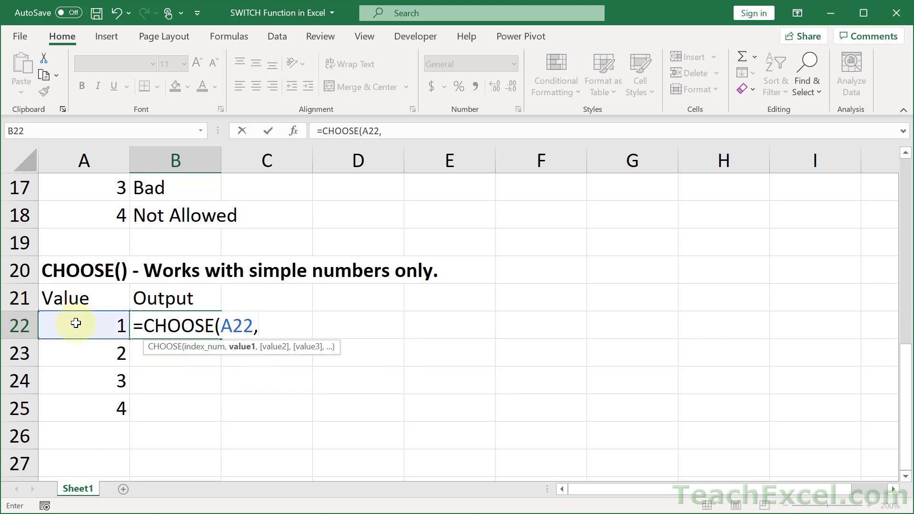
text("Good",)
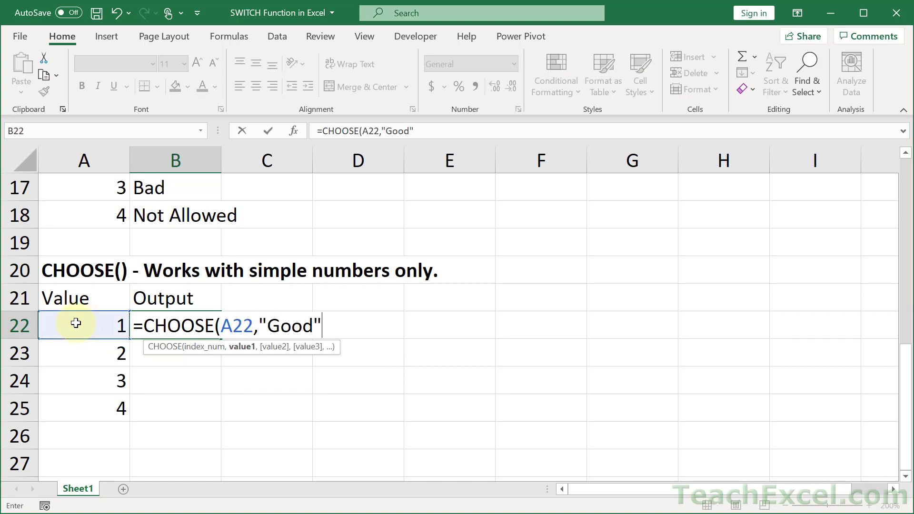
text("Ok")
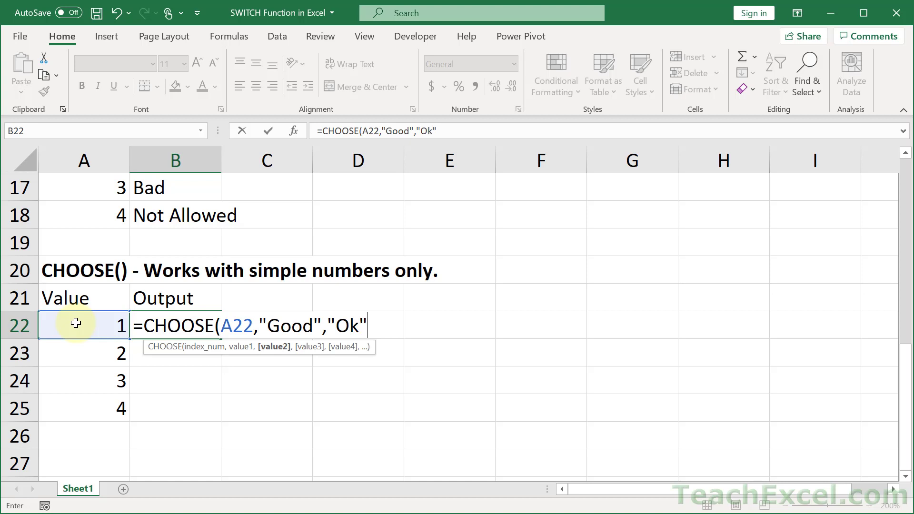
text(,"Bad)
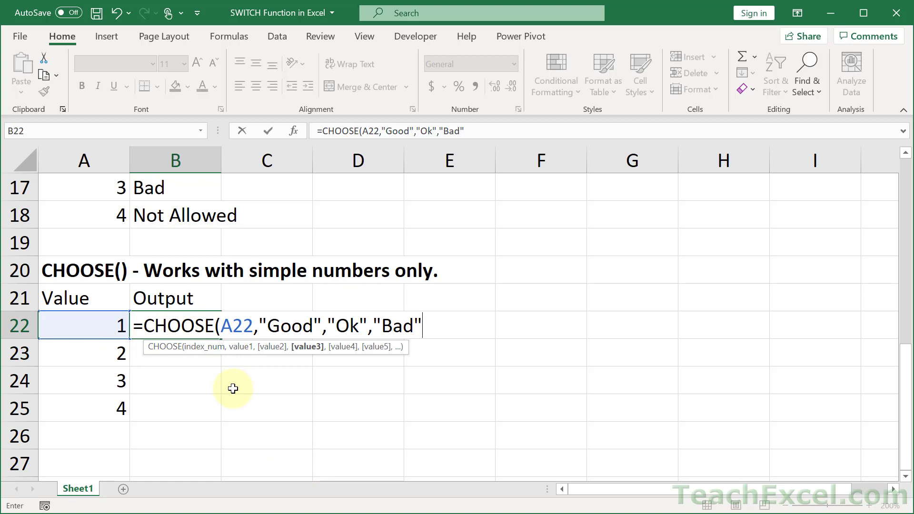
text(,)
text("N)
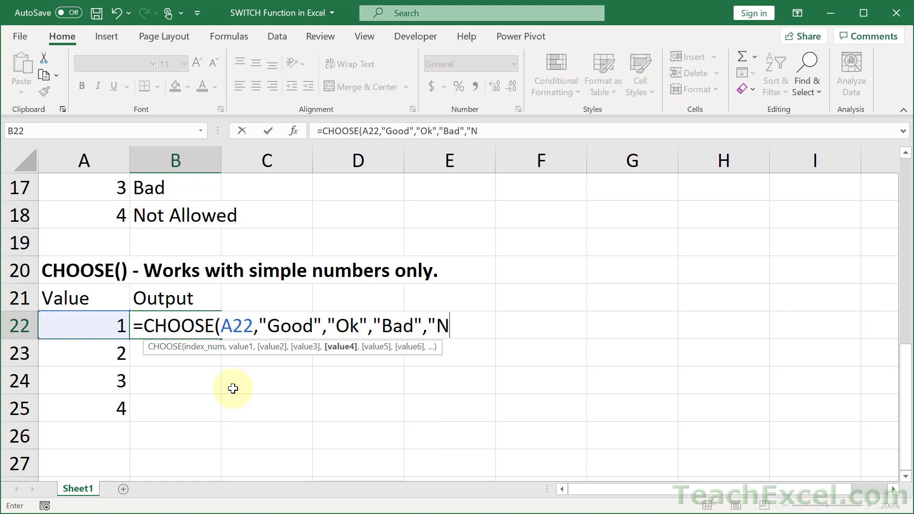
text(ot Allowed"))
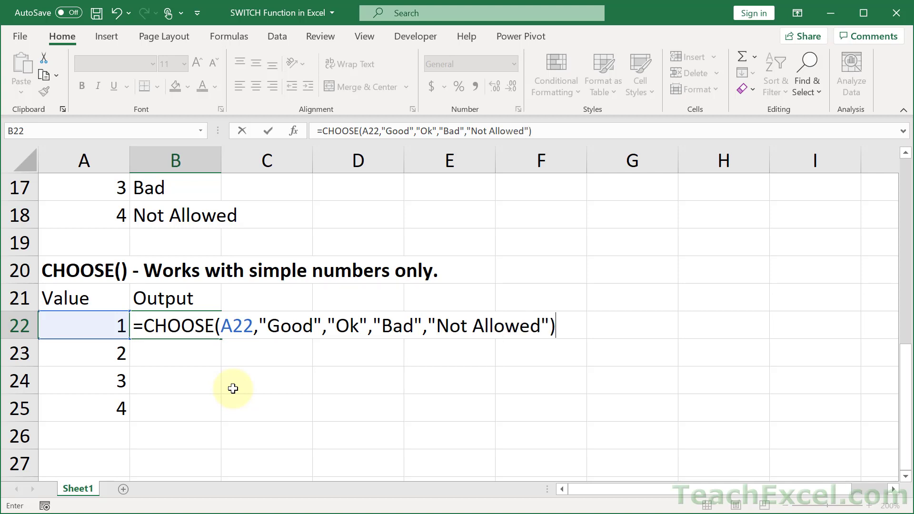
key(Return)
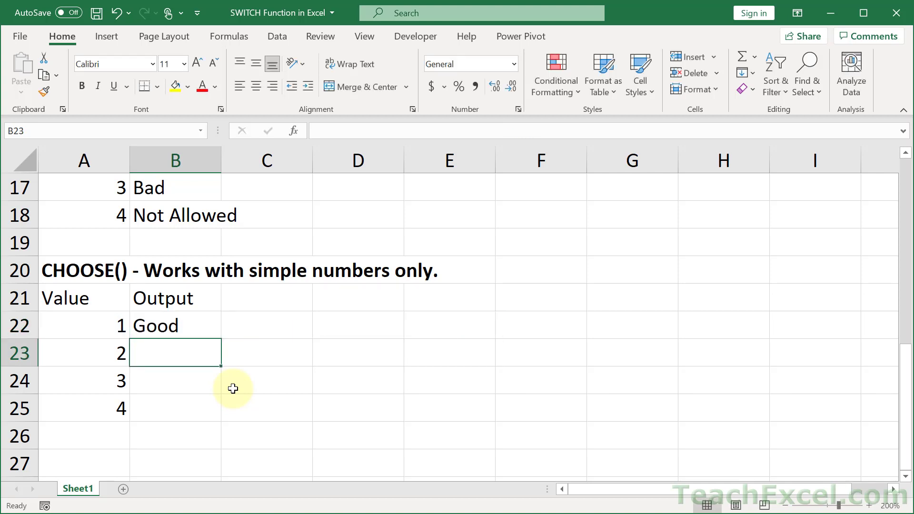
Fill the CHOOSE formula from B22 down to B25
click(193, 305)
click(190, 331)
drag(221, 339, 223, 340)
double_click(223, 340)
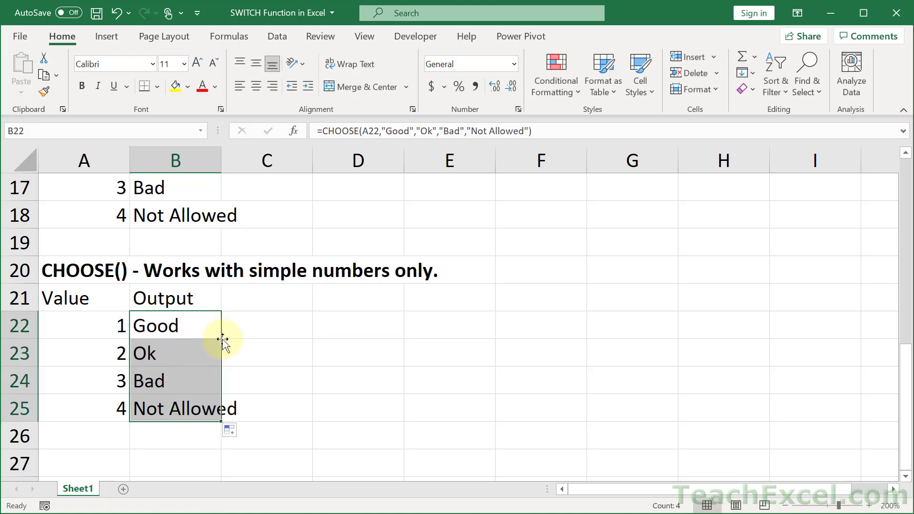
click(355, 371)
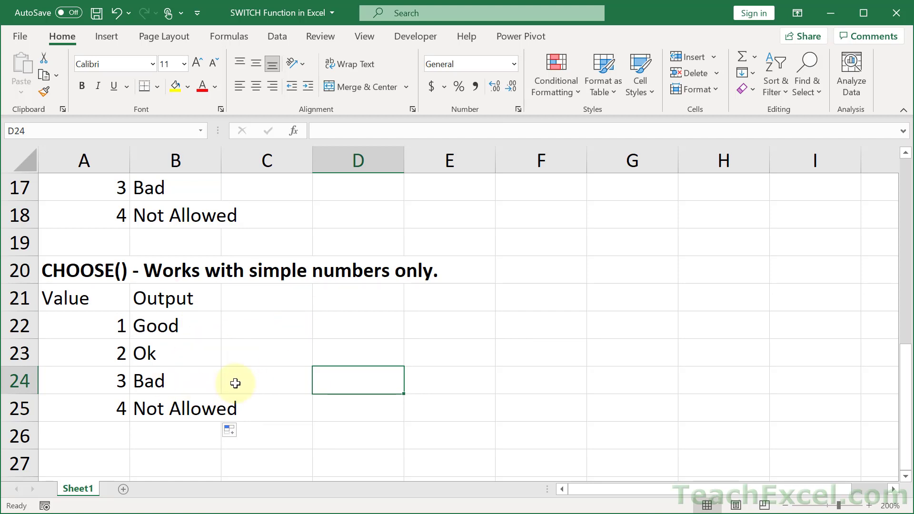
Insert three blank rows (rows 9–11) above the IF() table
scroll(236, 383, up, 5)
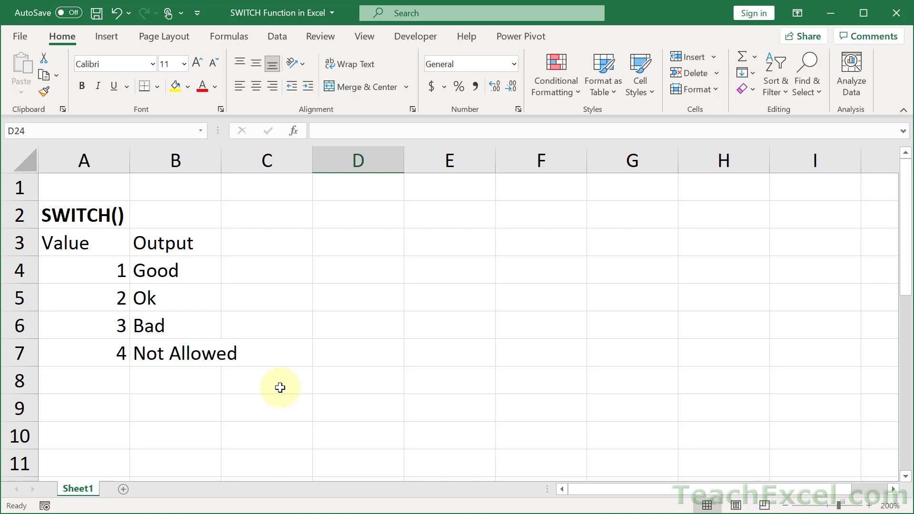
scroll(280, 388, down, 2)
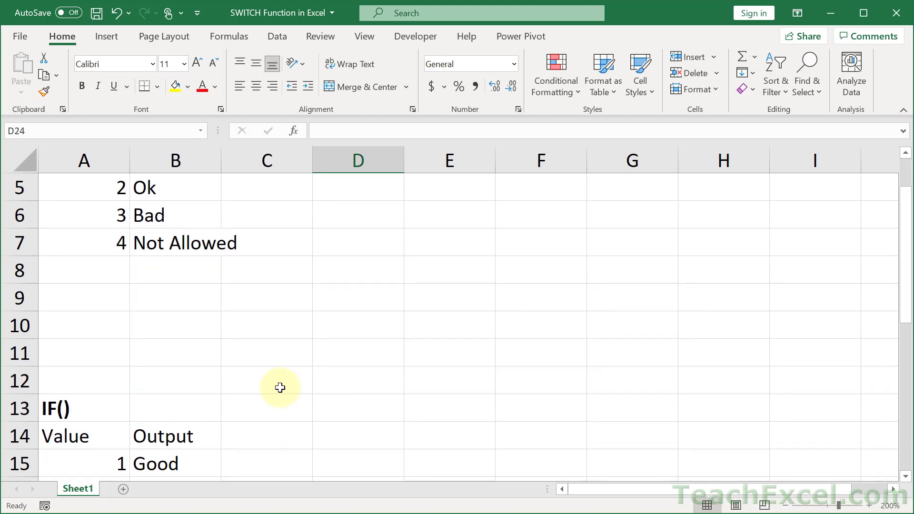
click(28, 356)
drag(15, 329, 15, 293)
right_click(14, 294)
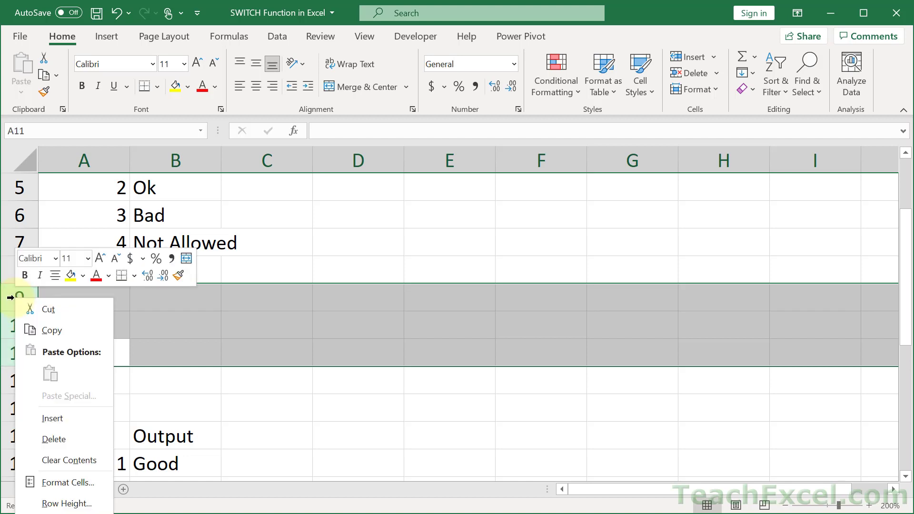
click(49, 420)
Copy the SWITCH Value column A3:A7 and paste it at A9
scroll(105, 312, up, 2)
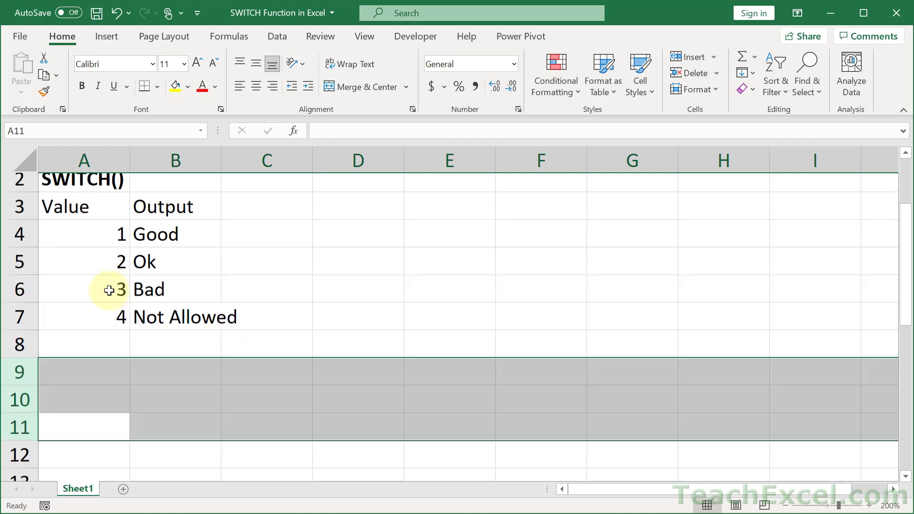
drag(82, 241, 106, 359)
key(ctrl+c)
click(95, 399)
key(ctrl+v)
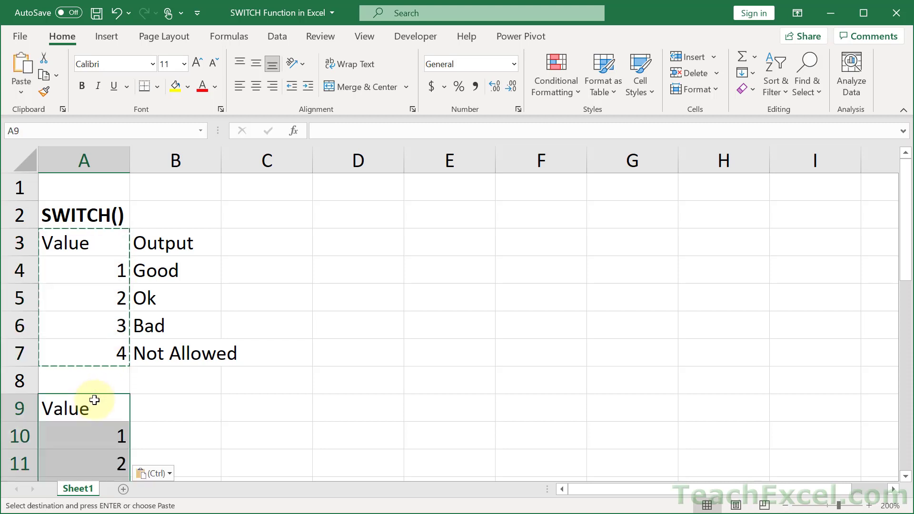
Copy the whole SWITCH table A3:B7
scroll(95, 400, down, 1)
scroll(94, 400, down, 1)
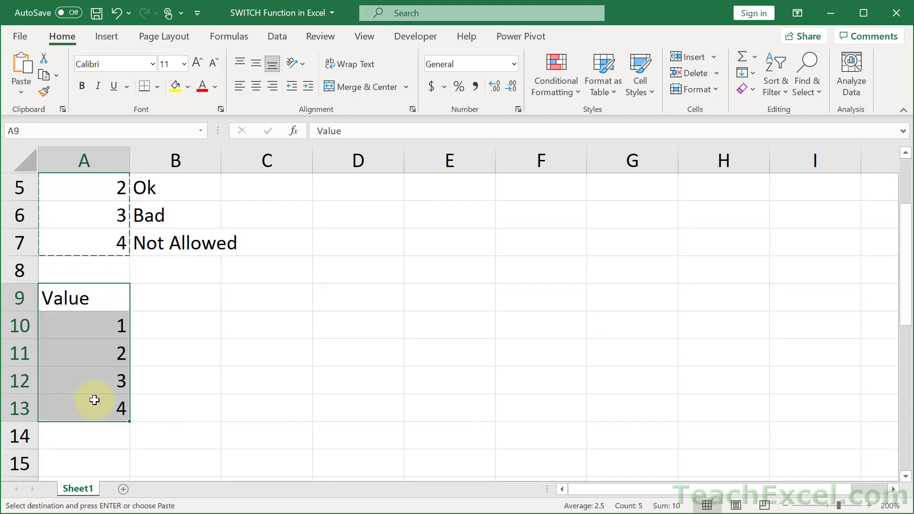
scroll(93, 393, up, 2)
drag(70, 241, 162, 352)
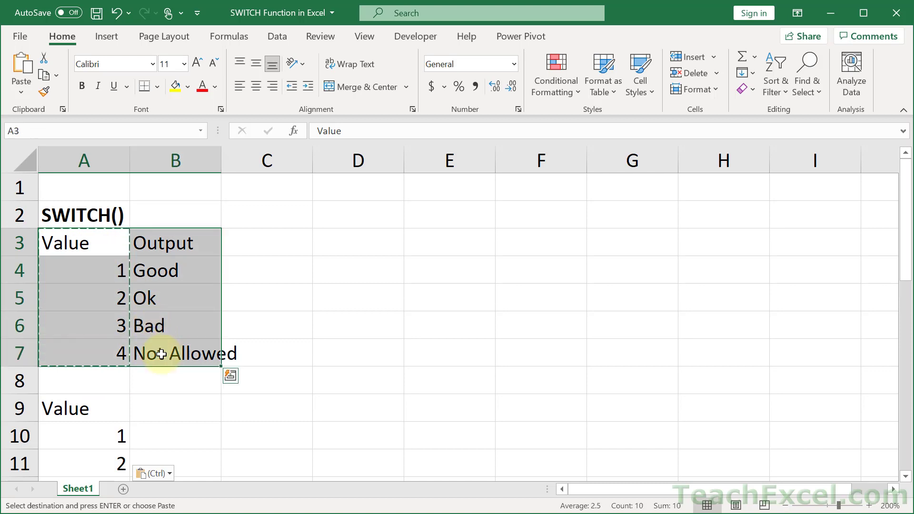
key(ctrl+c)
scroll(161, 354, down, 1)
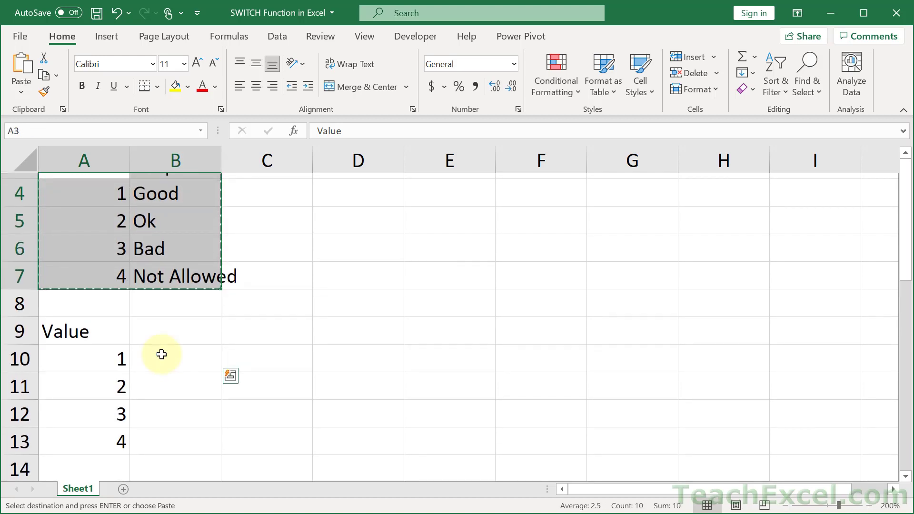
Paste values only at D9:E13 and bold the Value and Output headers
click(350, 326)
key(ctrl+alt+v)
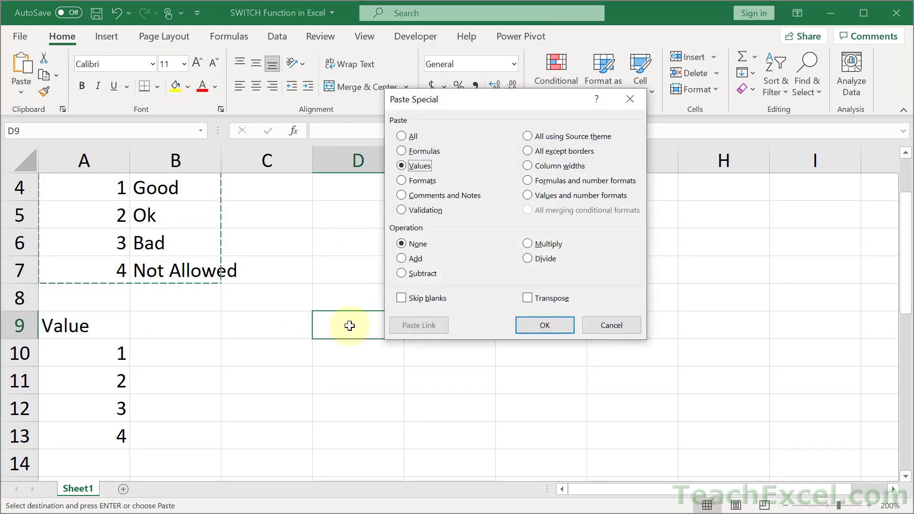
key(Return)
drag(350, 326, 436, 350)
click(429, 326)
shift+click(373, 322)
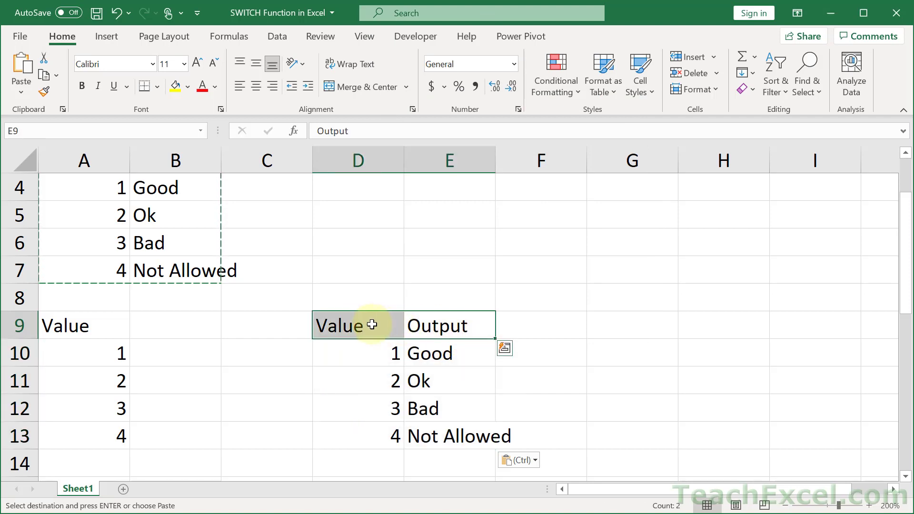
key(ctrl+b)
Type the heading Output into B9
click(175, 310)
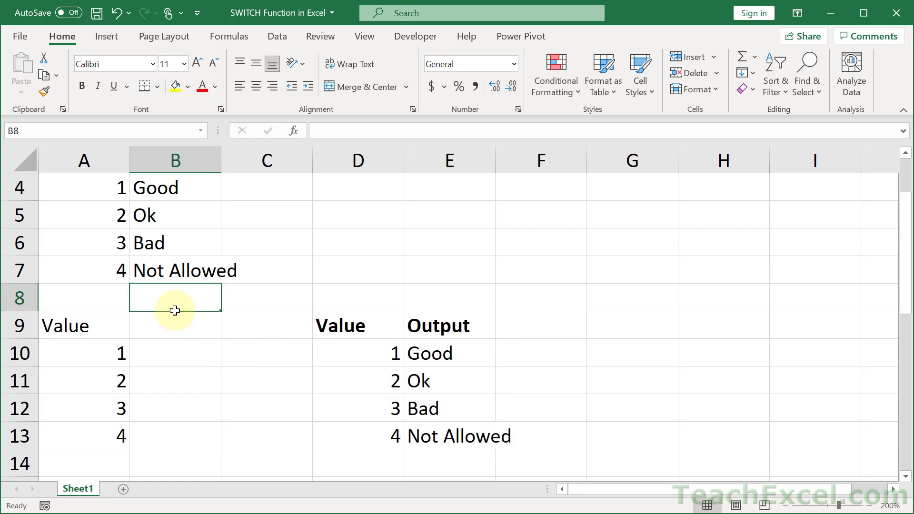
click(175, 313)
text(Output)
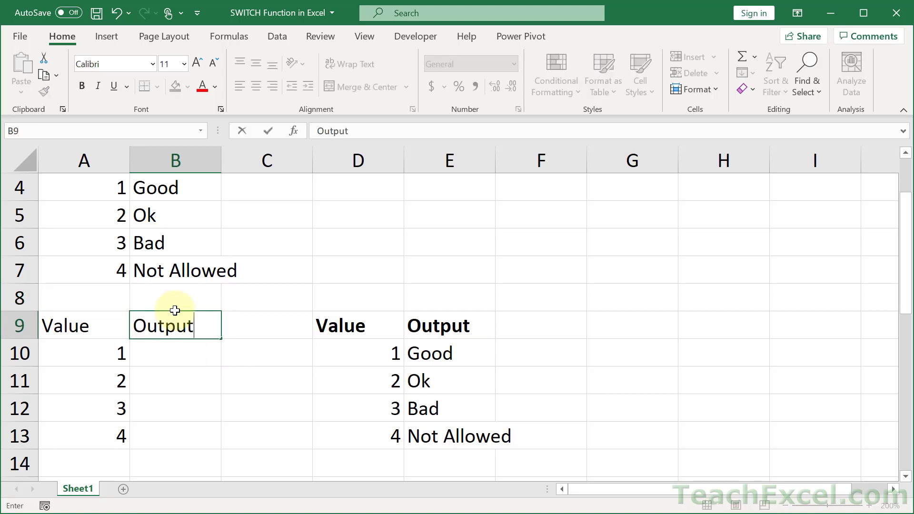
key(Return)
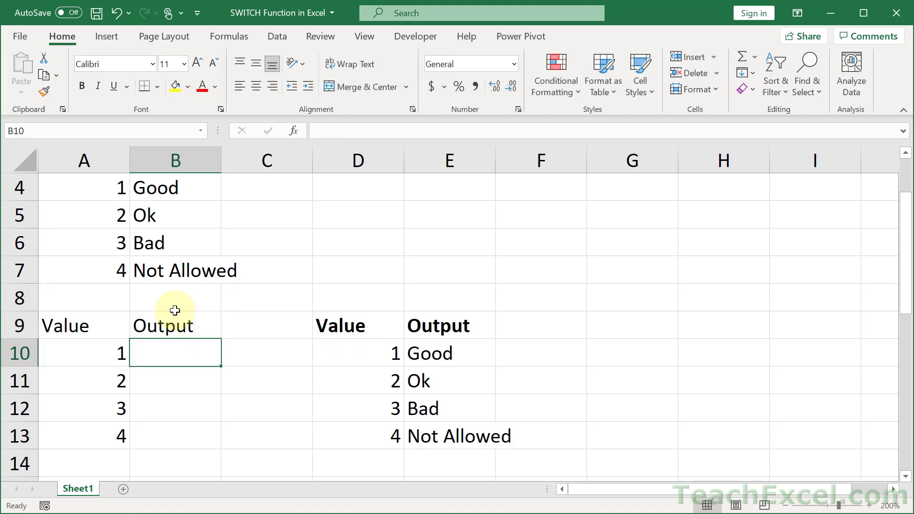
scroll(175, 310, down, 1)
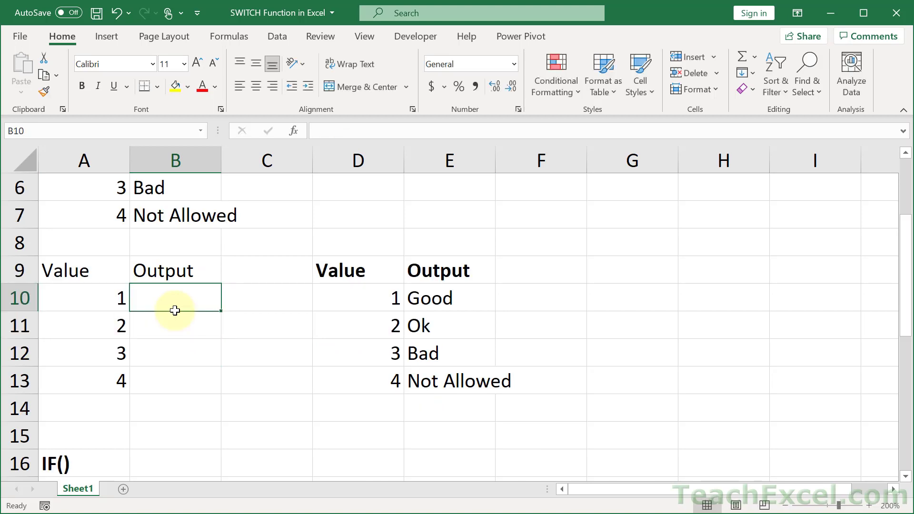
click(334, 303)
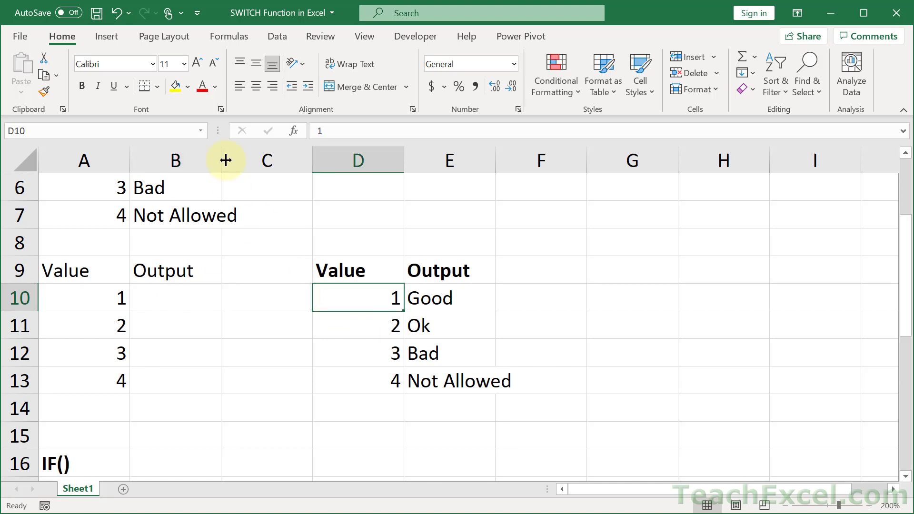
click(109, 33)
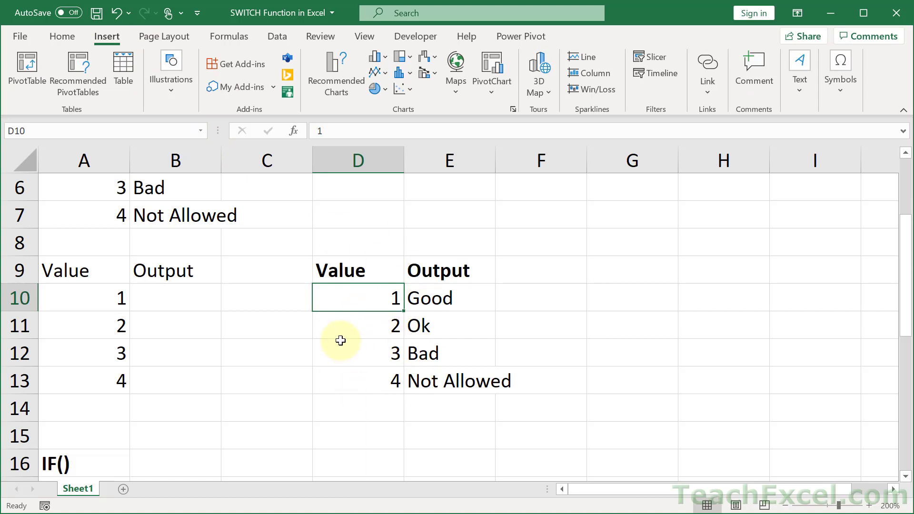
Insert a table with headers over D9:E13 and name it TblOutput
click(124, 85)
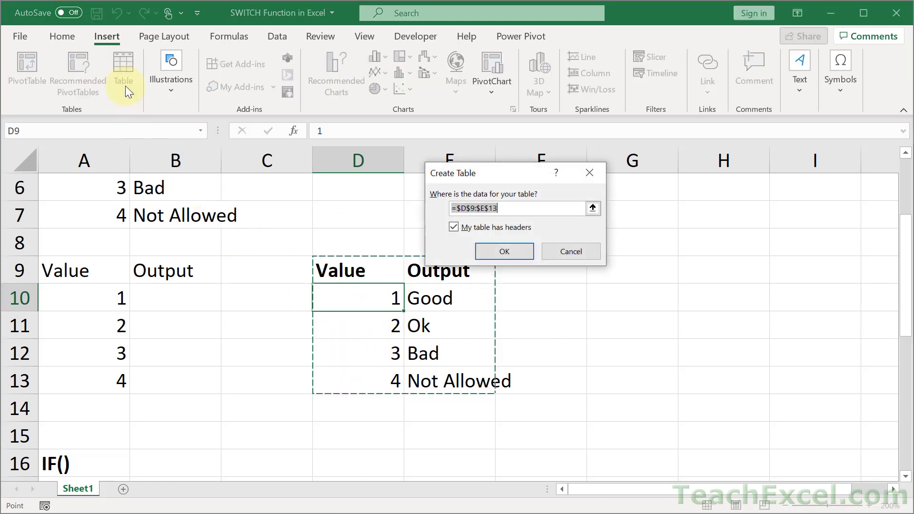
click(486, 250)
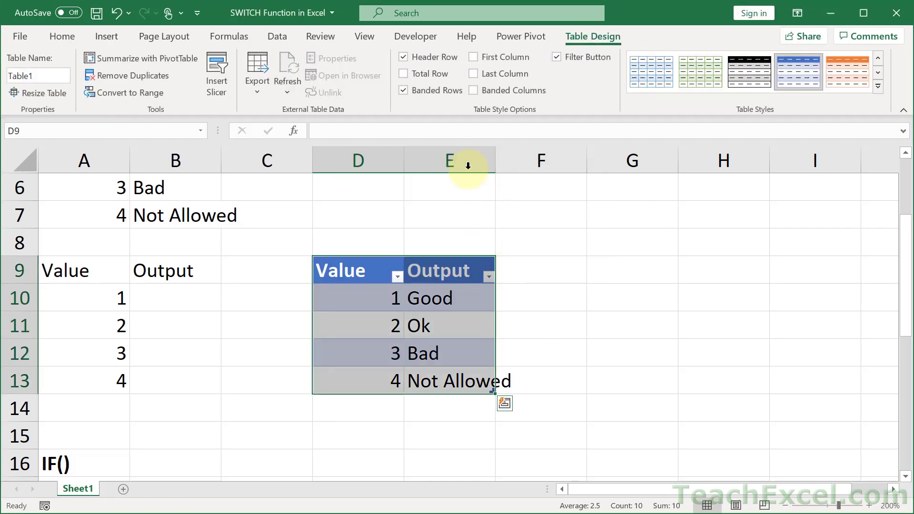
click(52, 77)
text(Tb)
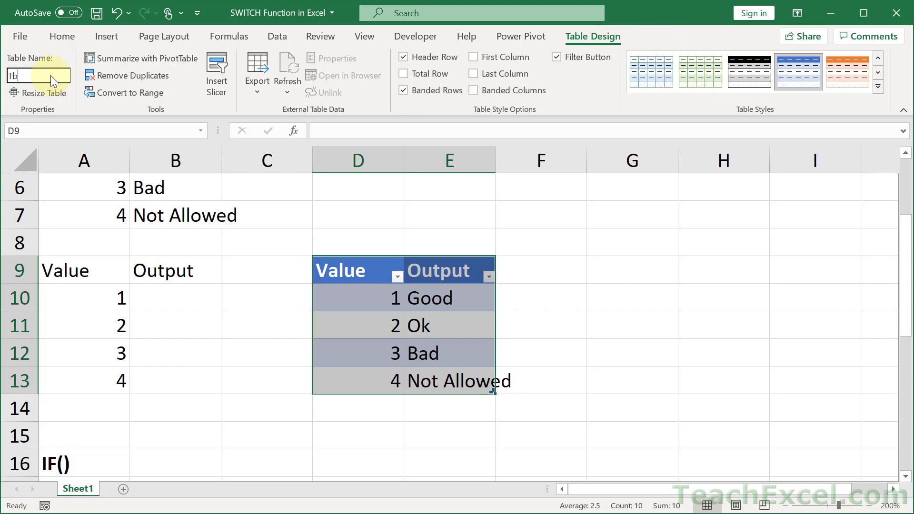
text(lOutput)
key(Return)
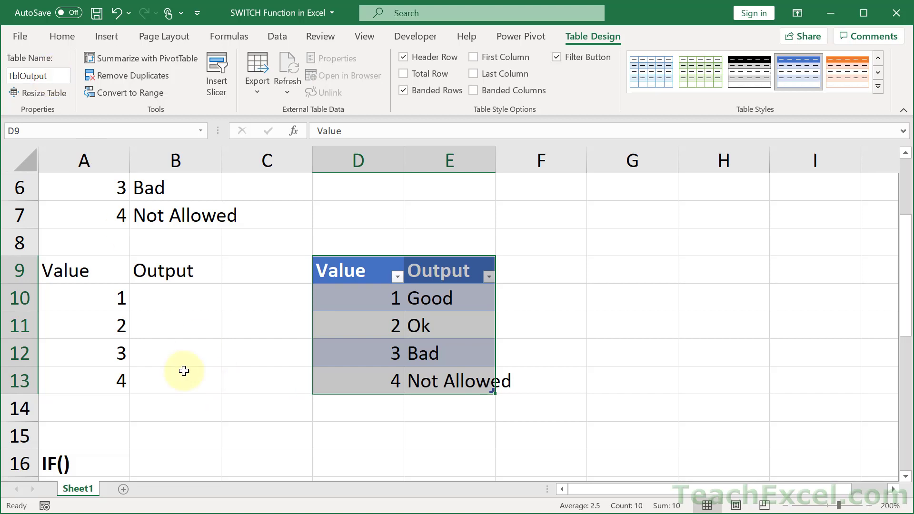
click(179, 298)
Enter =VLOOKUP(A10,TblOutput,2,FALSE) in B10
text(=vl)
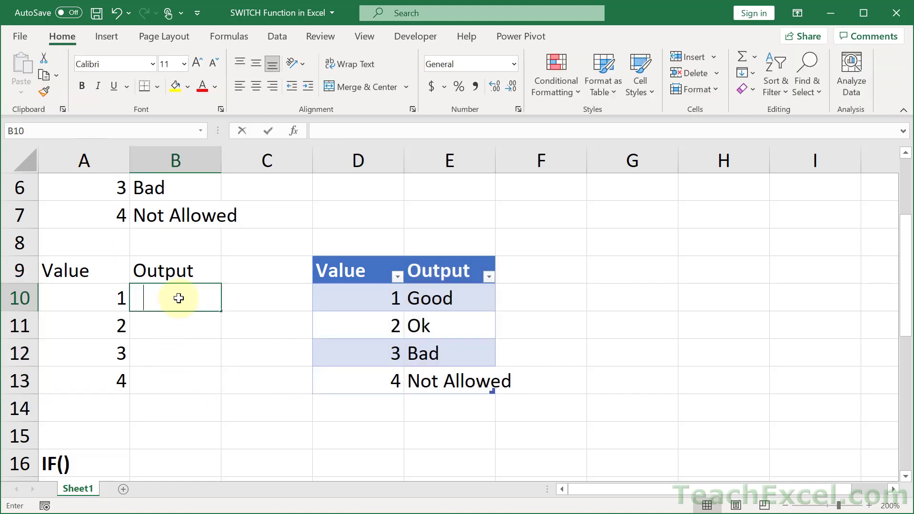
key(Tab)
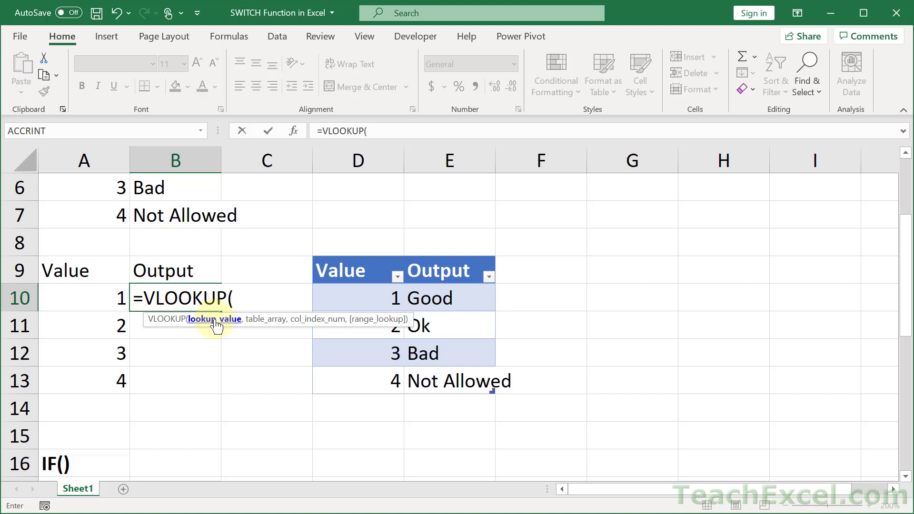
click(72, 295)
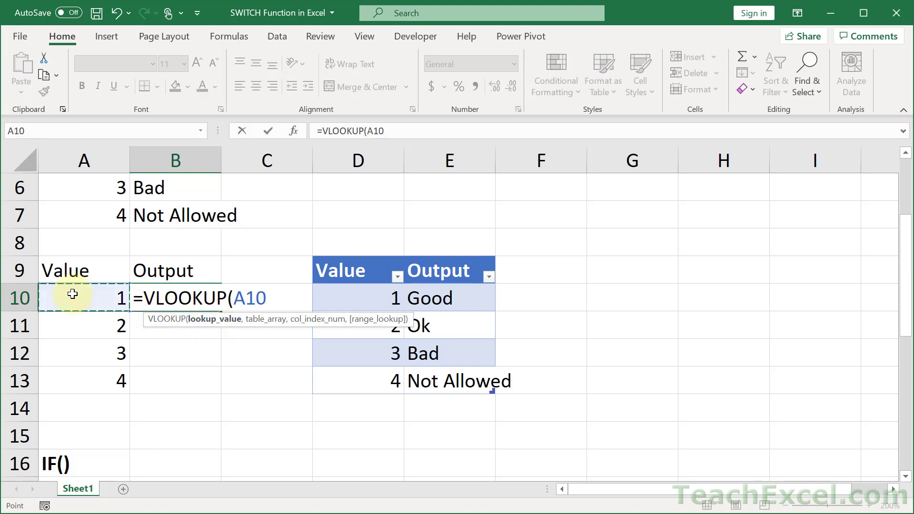
text(,)
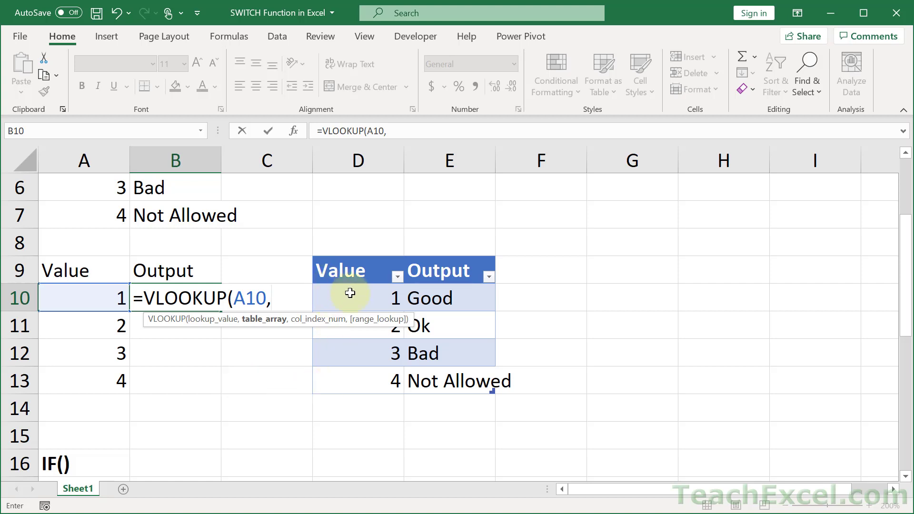
drag(347, 295, 469, 395)
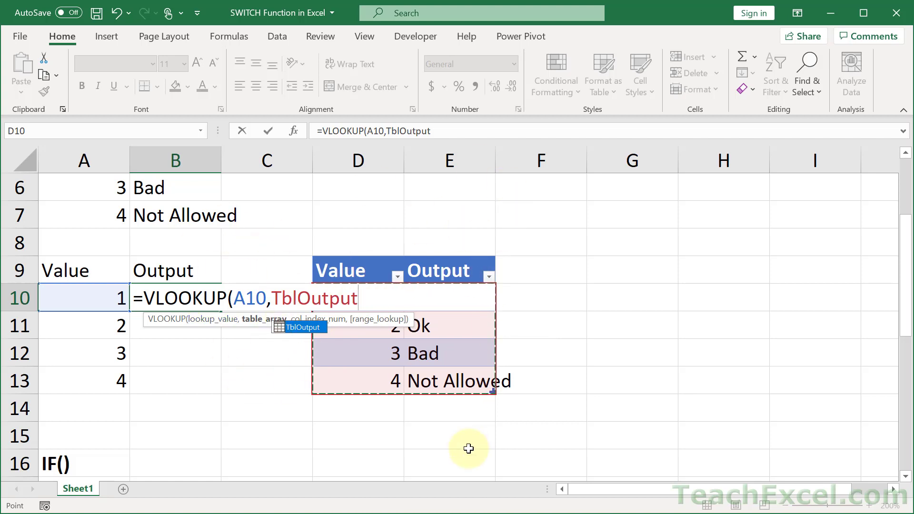
text(,)
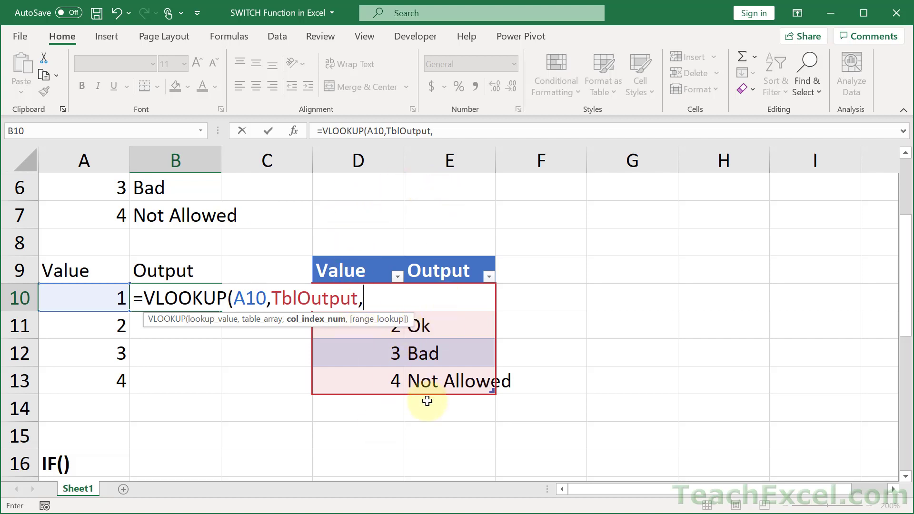
text(2)
text(,)
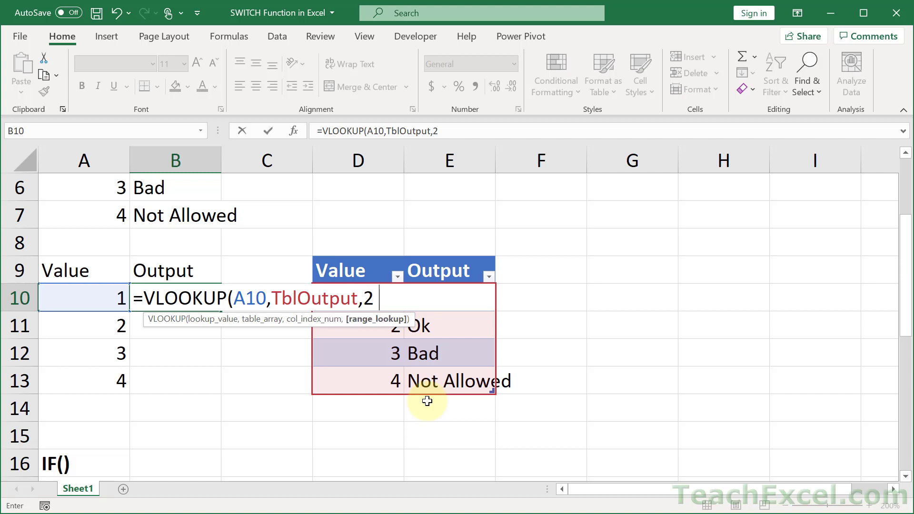
text(false)
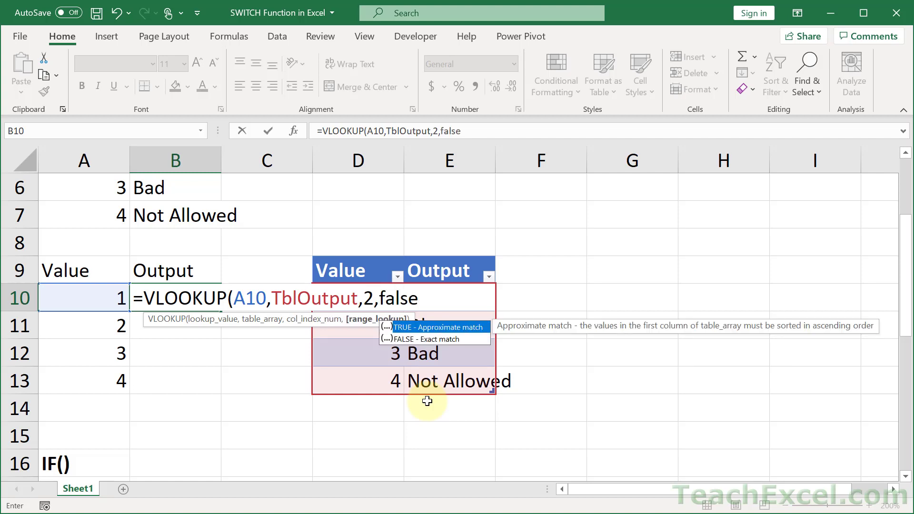
text())
key(Return)
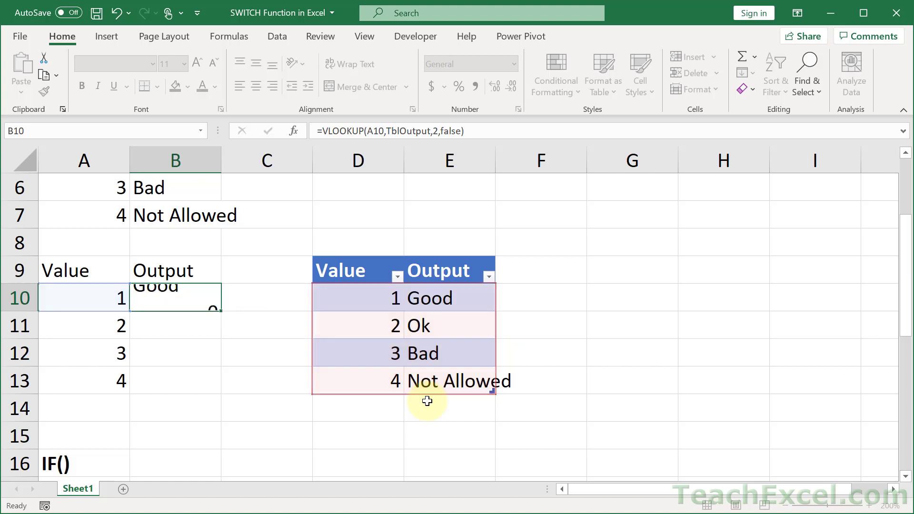
Fill the VLOOKUP formula from B10 down to B13
click(153, 296)
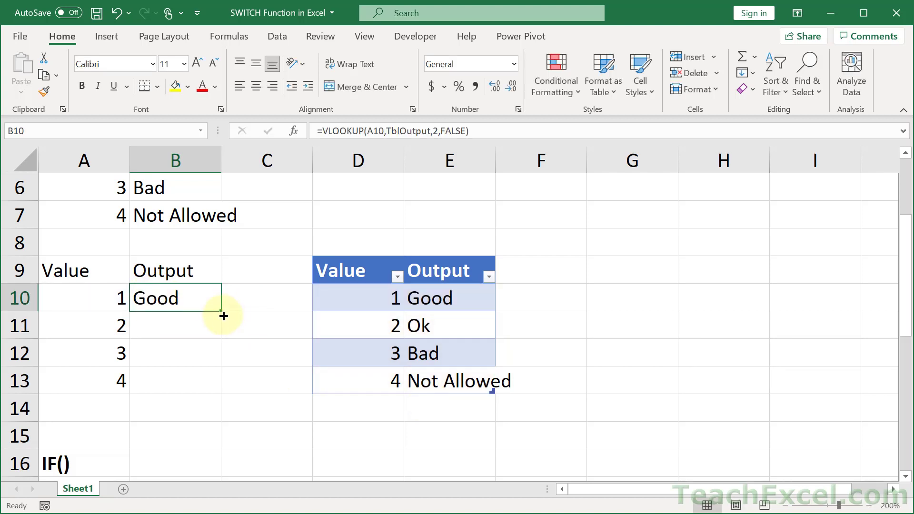
double_click(228, 310)
click(192, 379)
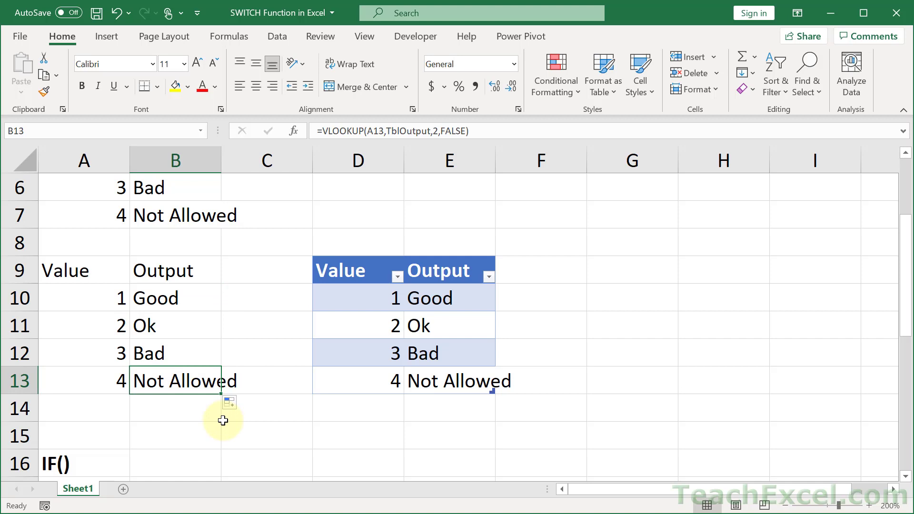
Delete the "4 Not Allowed" row from the TblOutput table
click(357, 380)
drag(358, 379, 408, 380)
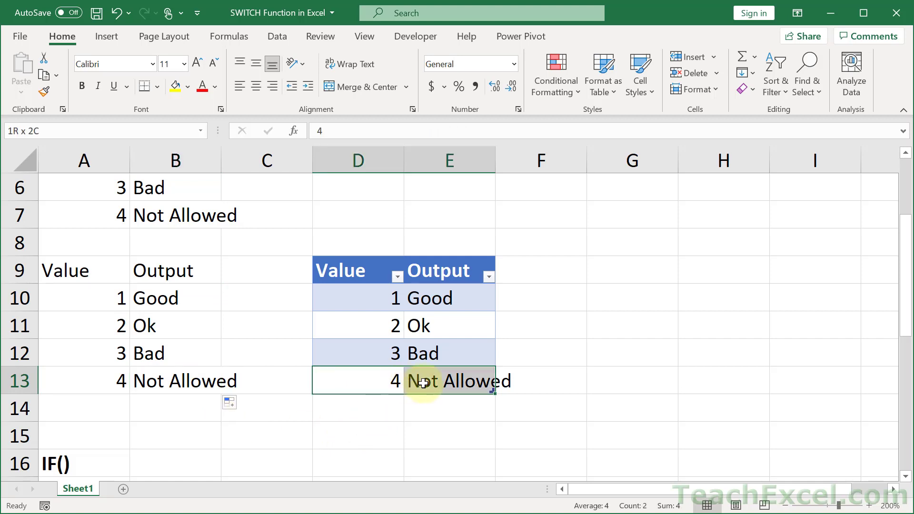
right_click(374, 378)
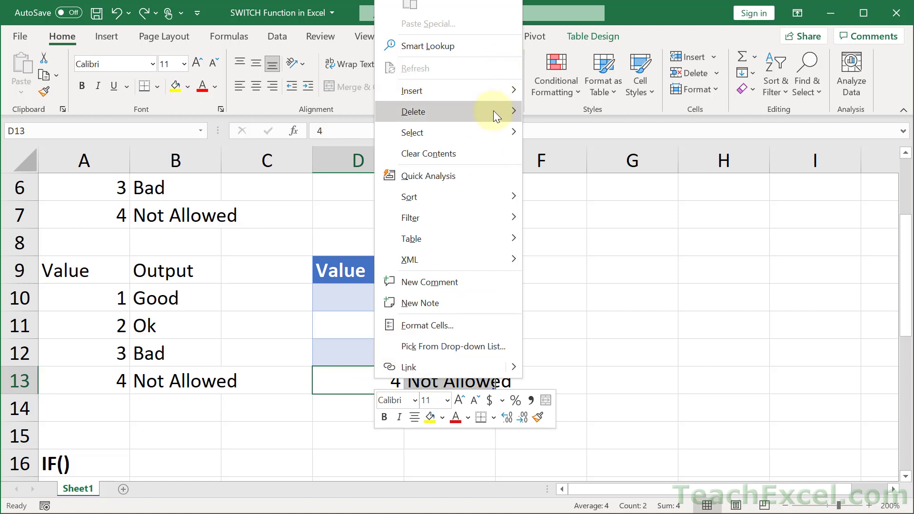
mouse_move(495, 111)
click(572, 130)
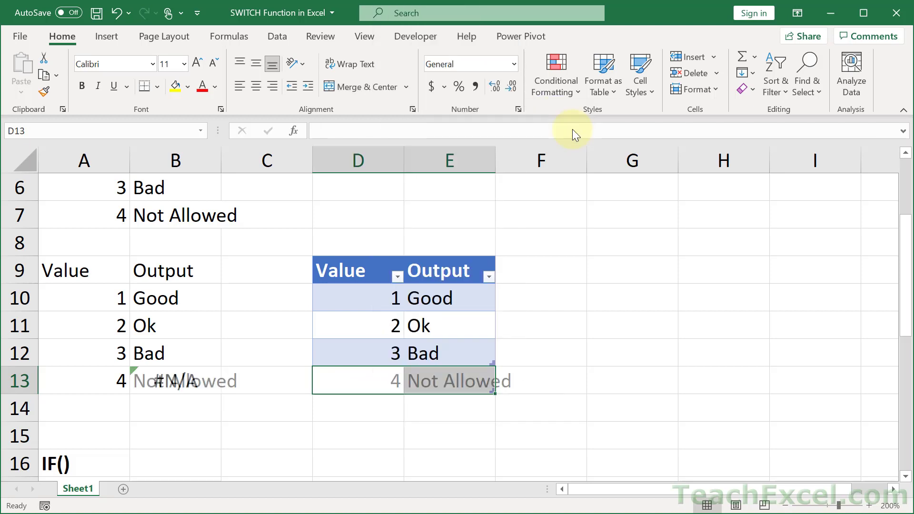
click(355, 348)
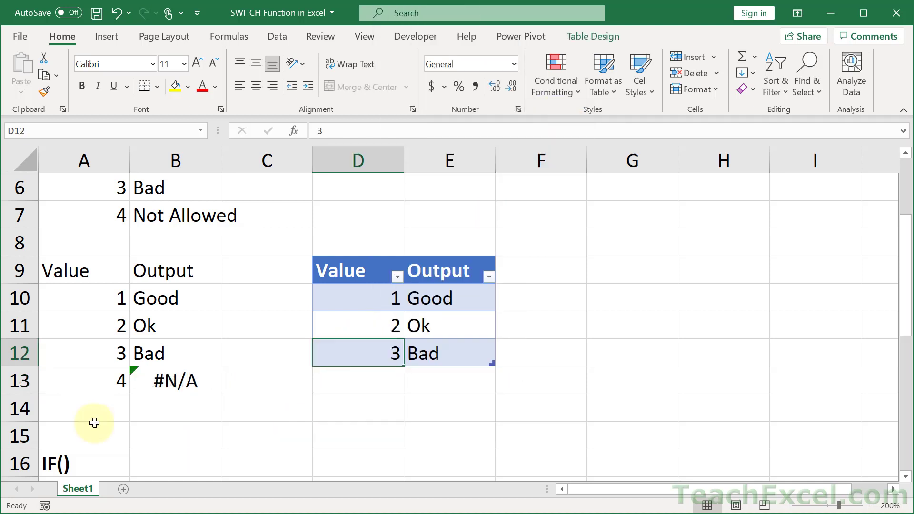
Wrap B10's VLOOKUP in IFERROR(…,"Not Allowed") and fill it down to B13
double_click(163, 299)
click(143, 299)
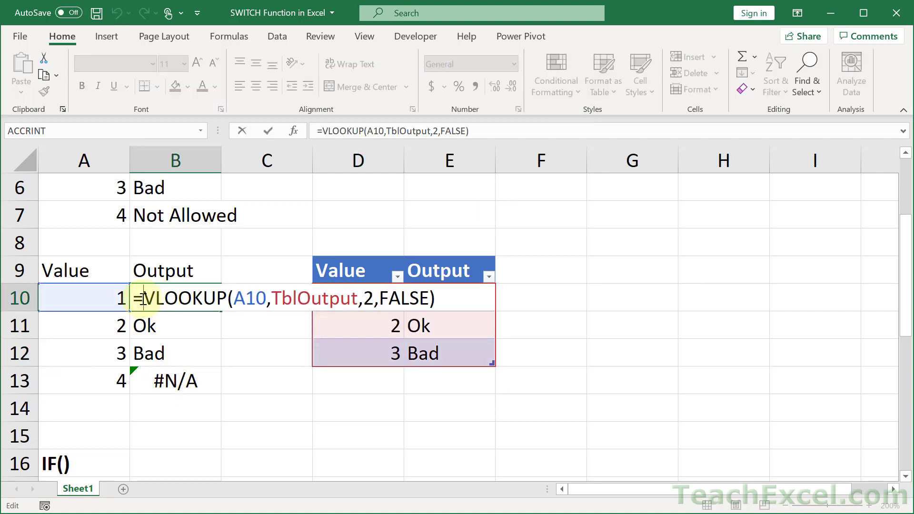
text(IFERROR()
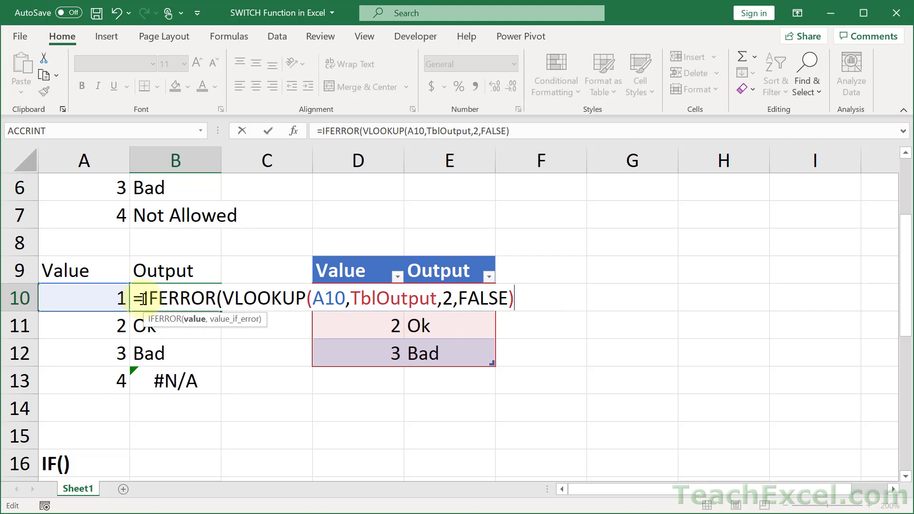
text(,"Not Al)
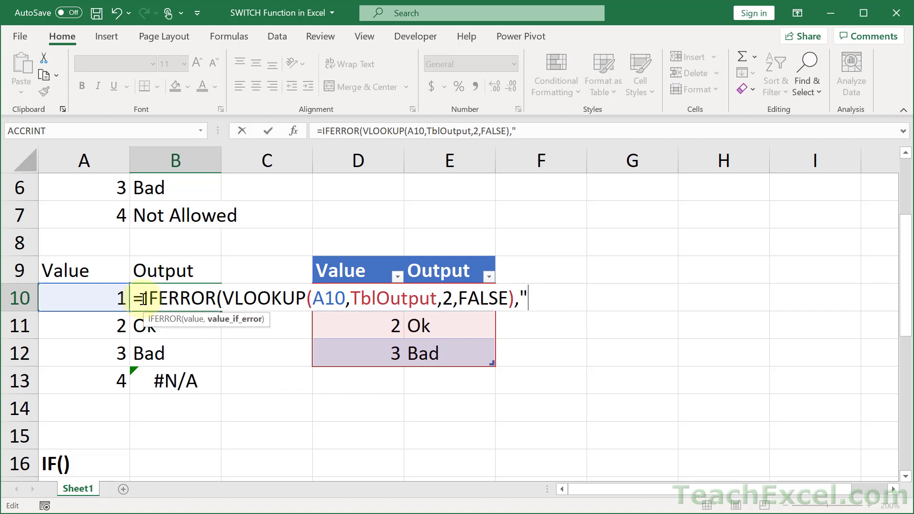
text(lowed"))
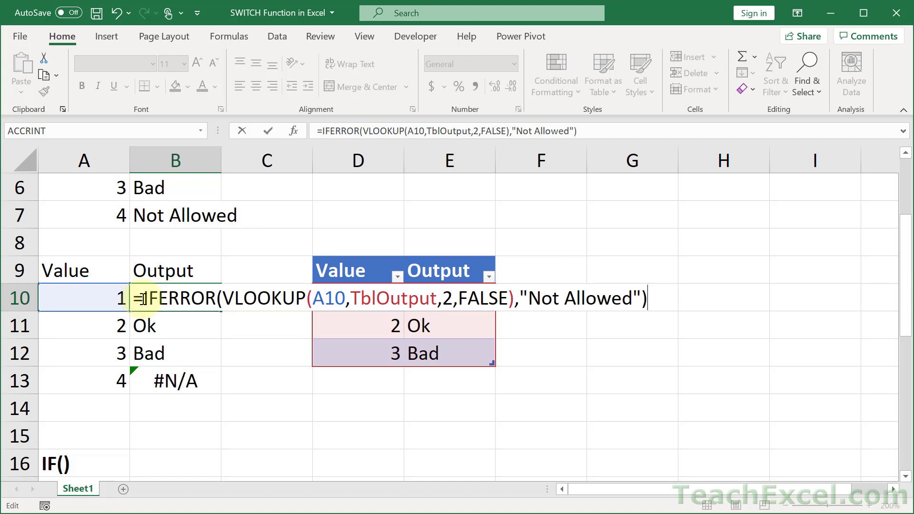
key(Return)
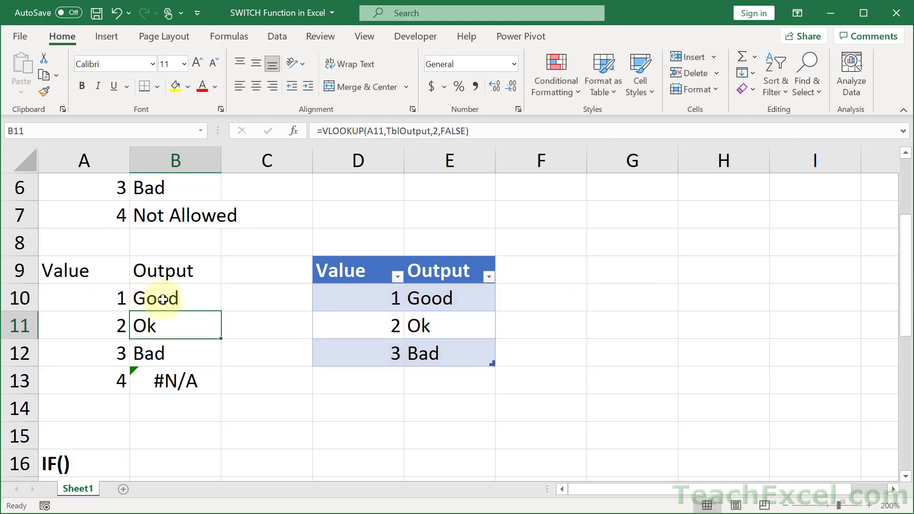
click(157, 296)
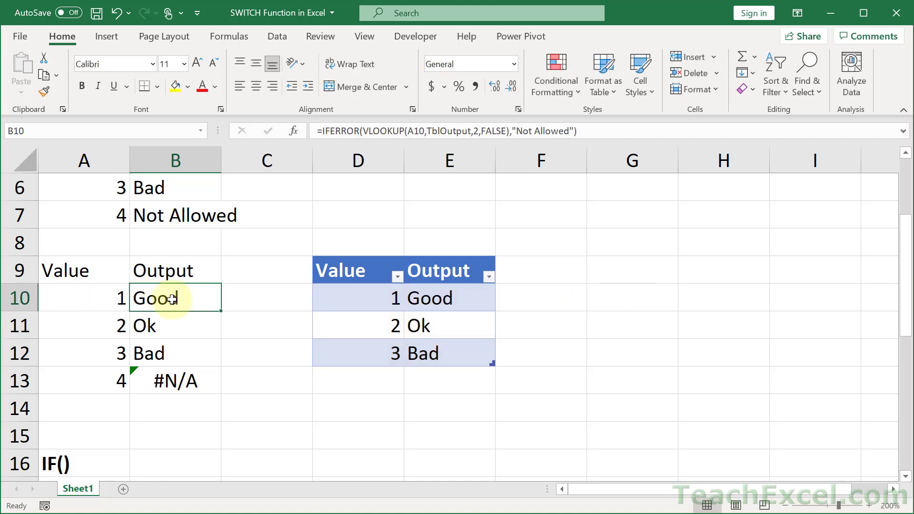
double_click(224, 311)
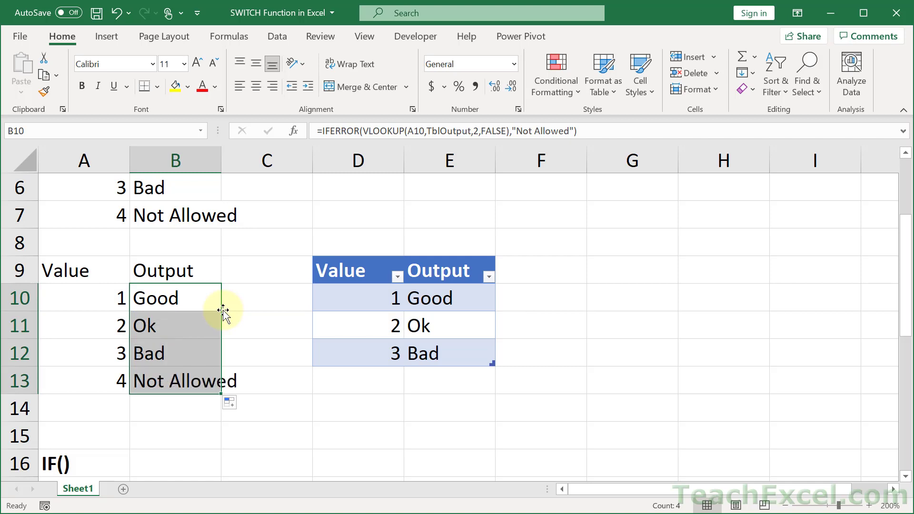
click(168, 302)
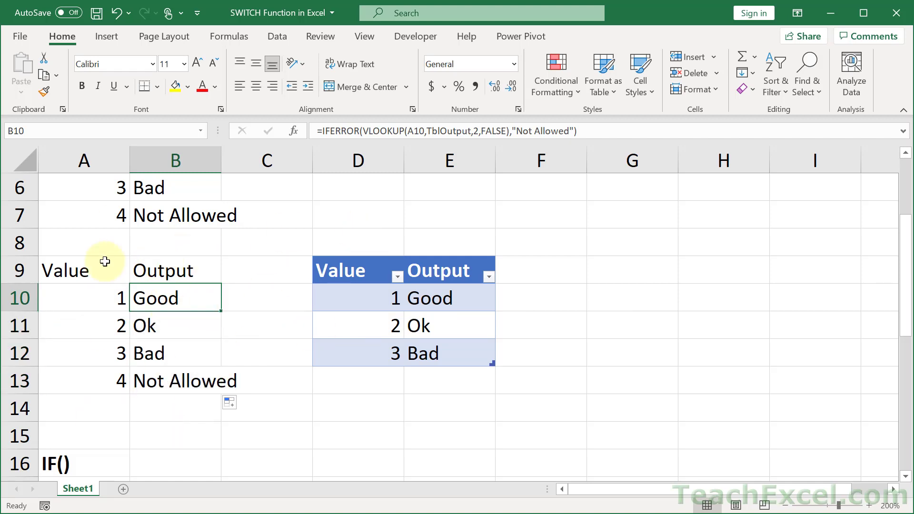
Bold the Value and Output headers in A9:B9, then review B10's formula
click(76, 271)
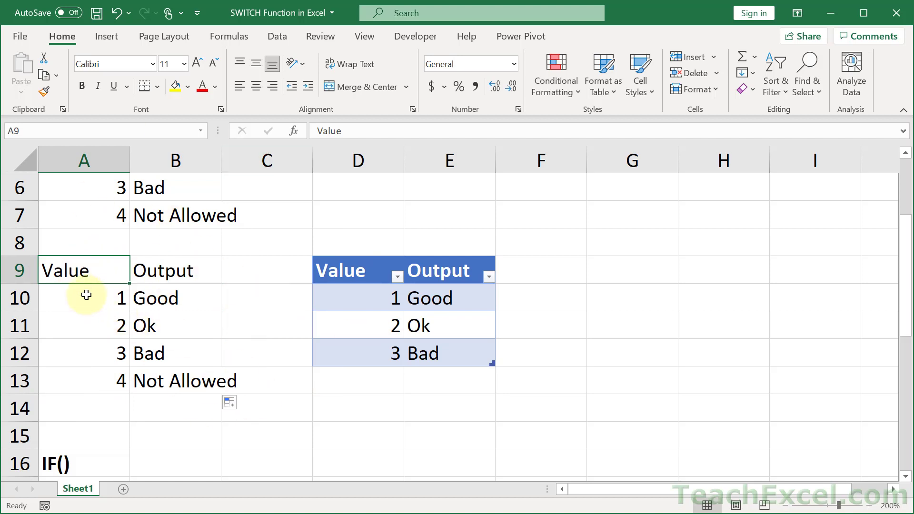
drag(126, 268, 161, 267)
key(ctrl+b)
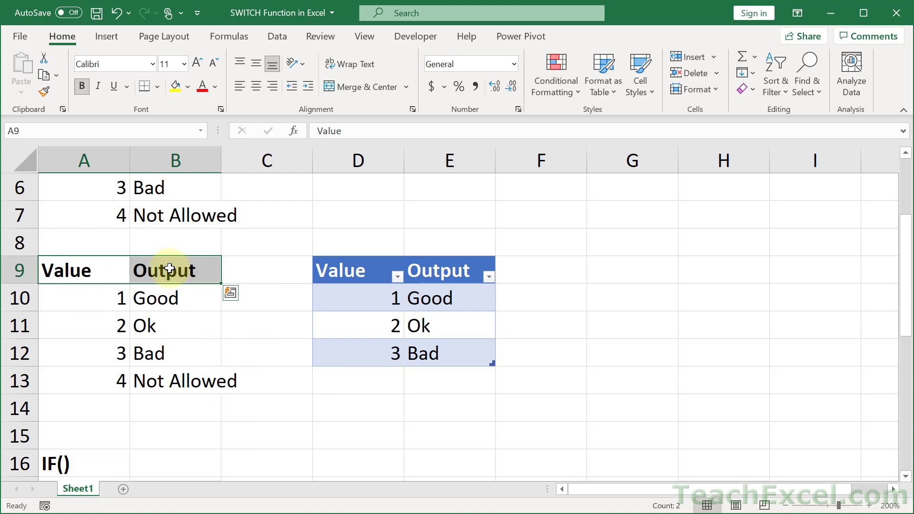
click(170, 269)
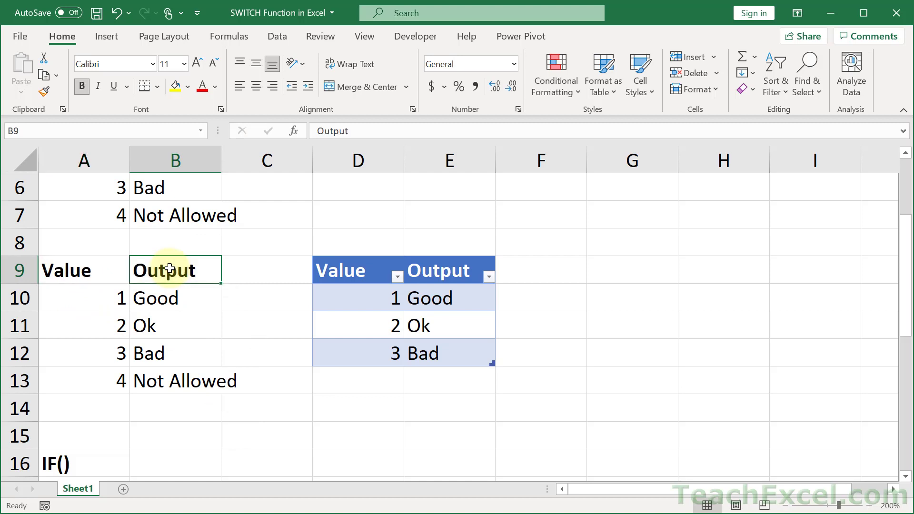
double_click(165, 303)
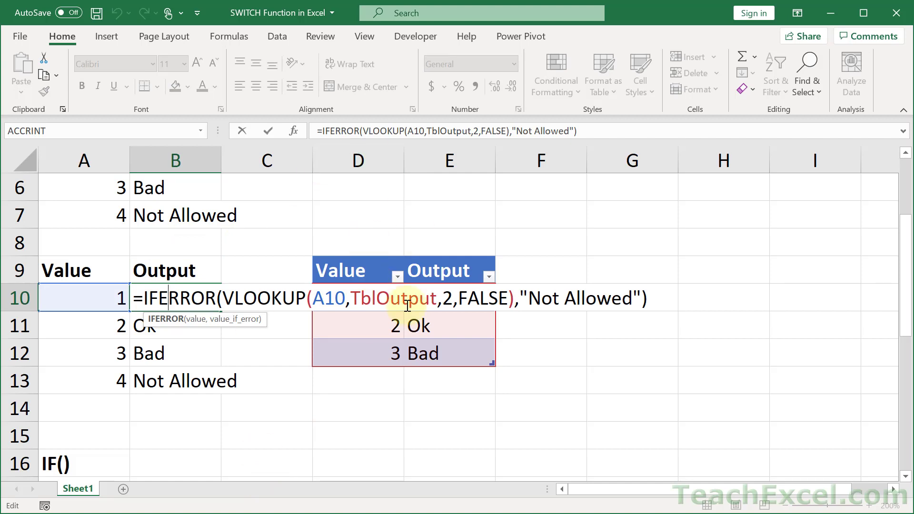
key(Escape)
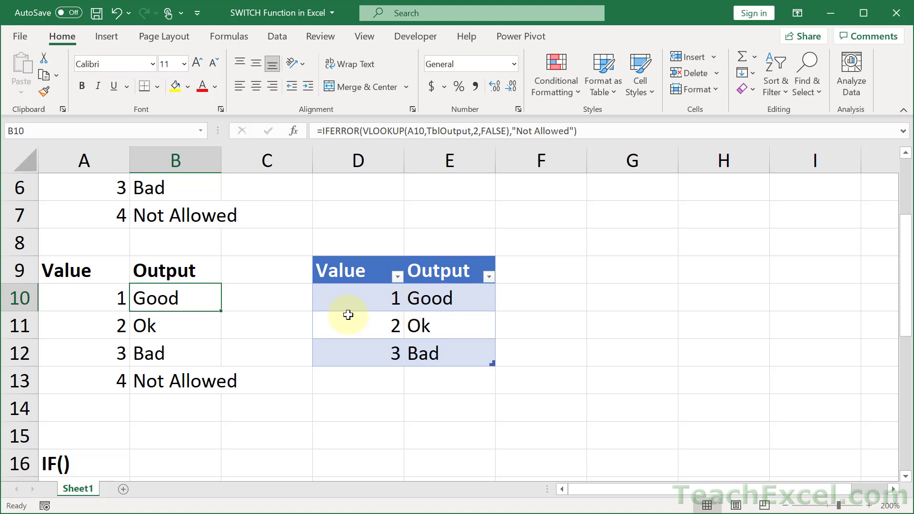
scroll(348, 315, up, 2)
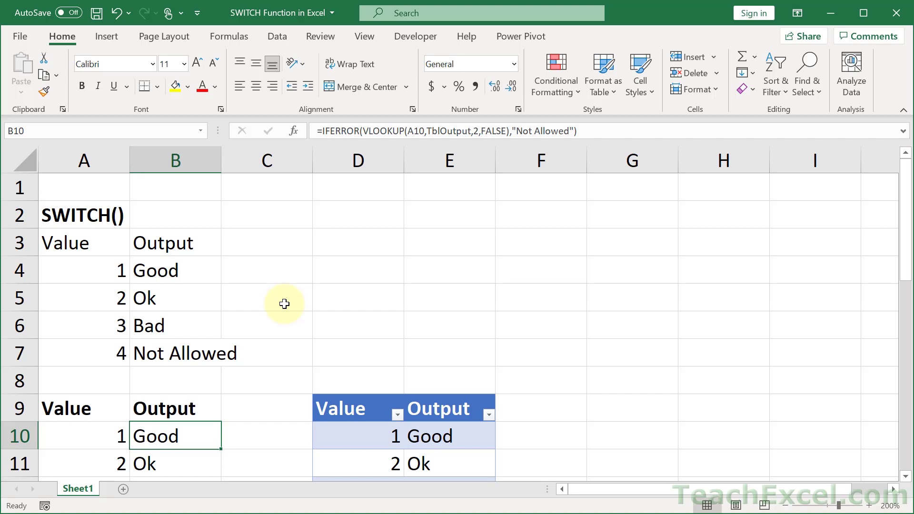
click(94, 271)
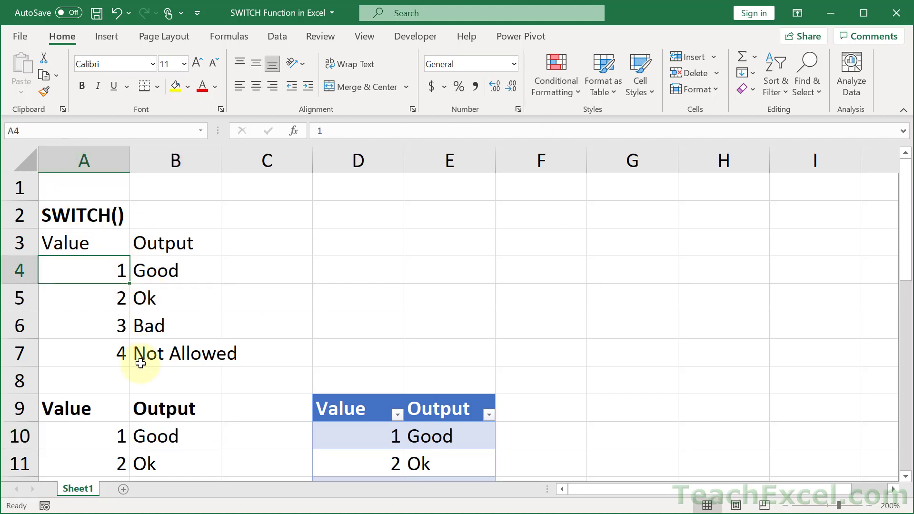
scroll(139, 364, down, 2)
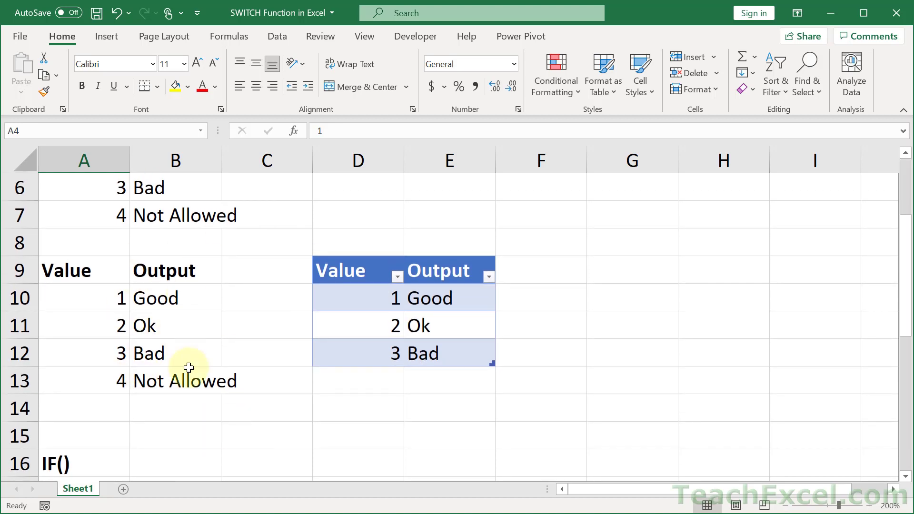
scroll(189, 367, down, 2)
scroll(189, 367, down, 2)
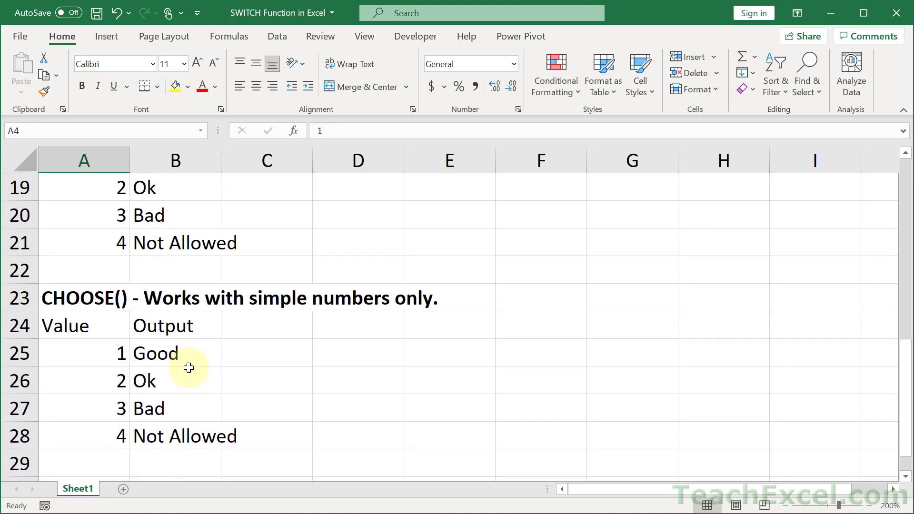
scroll(189, 368, up, 4)
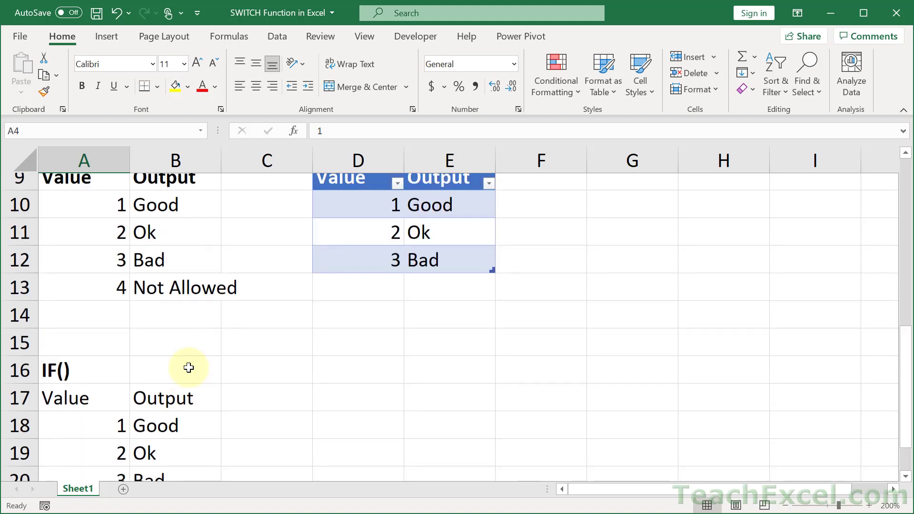
scroll(189, 367, up, 2)
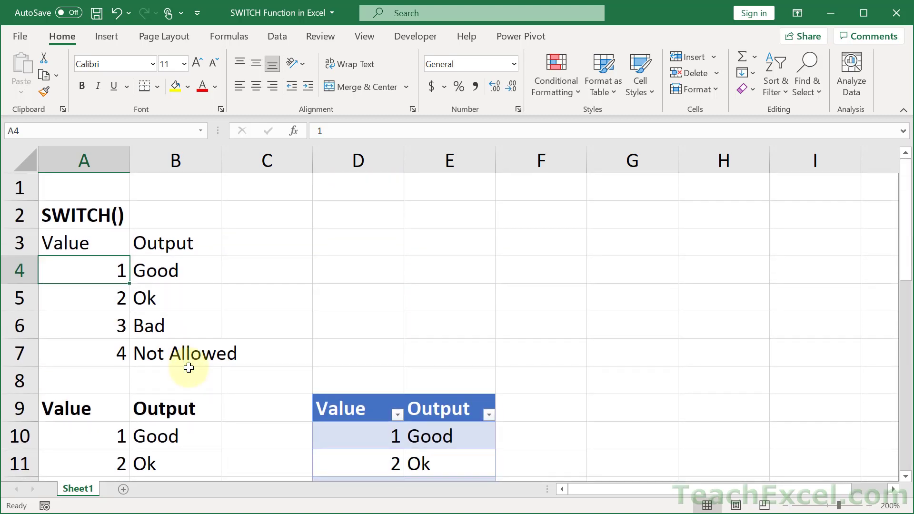
scroll(188, 367, down, 2)
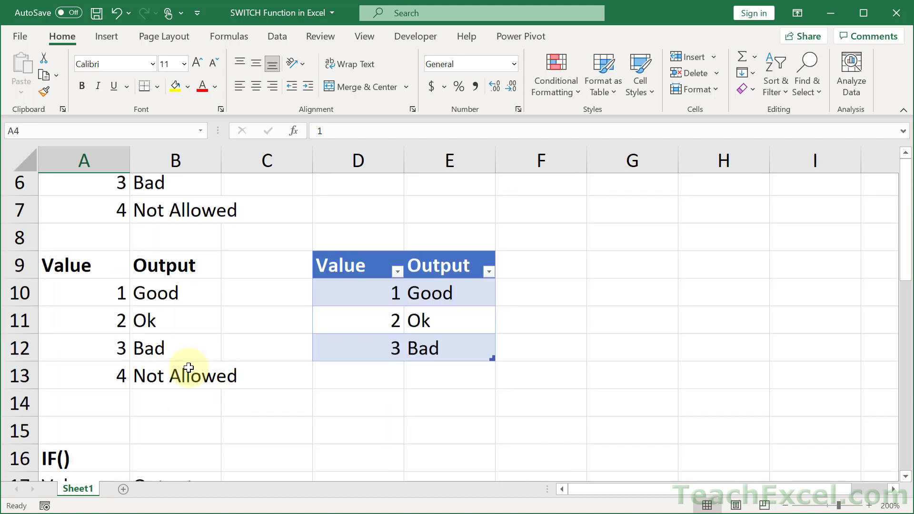
scroll(188, 367, up, 1)
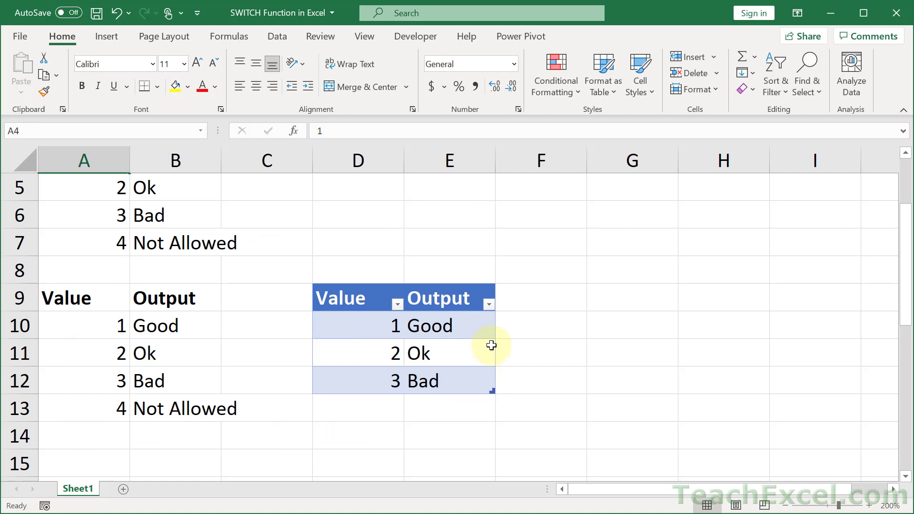
Replace Good with Better in TblOutput cell E10 so B10 updates to Better
click(486, 336)
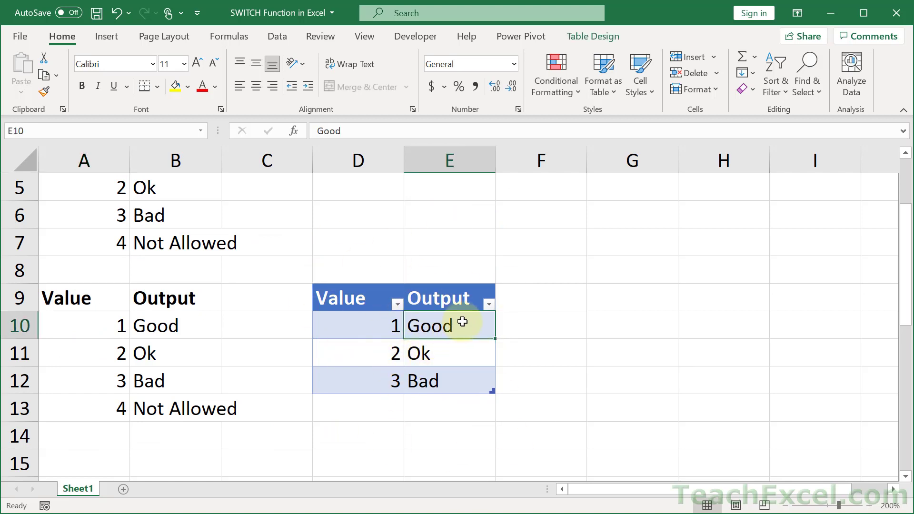
text(Better)
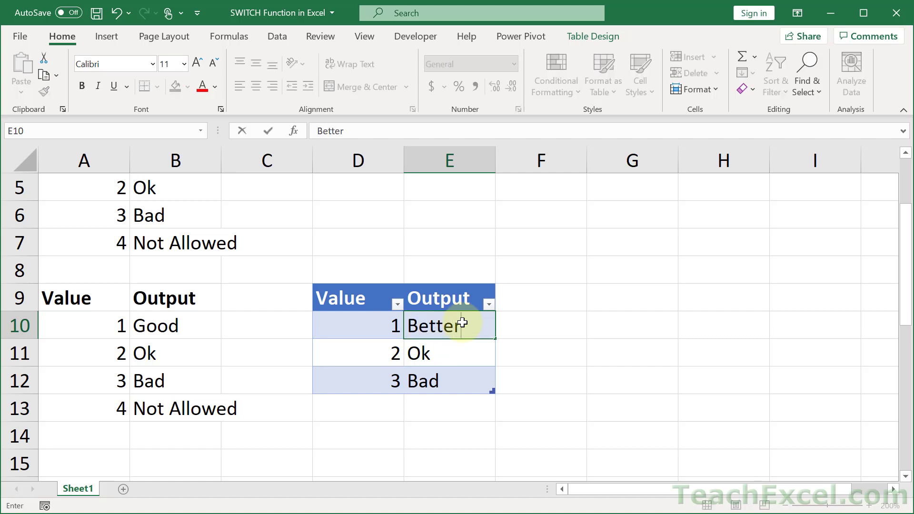
key(Return)
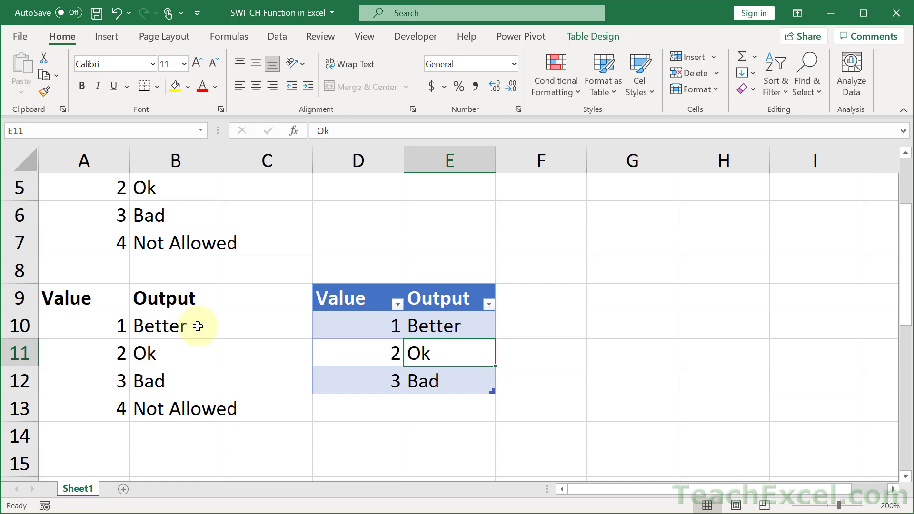
scroll(199, 327, up, 2)
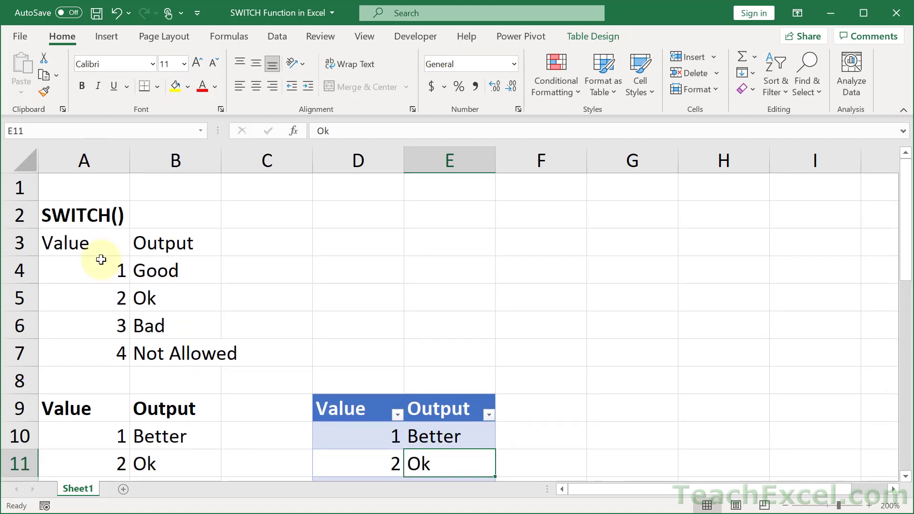